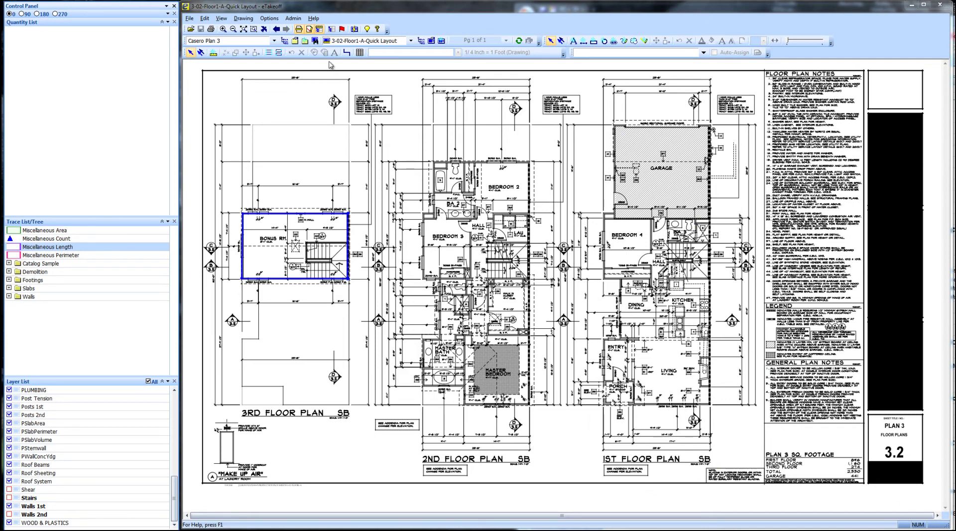
Step: Open the Wood Walls Basic extension from Edit Standard Extensions to edit its default formulas
left_click(270, 19)
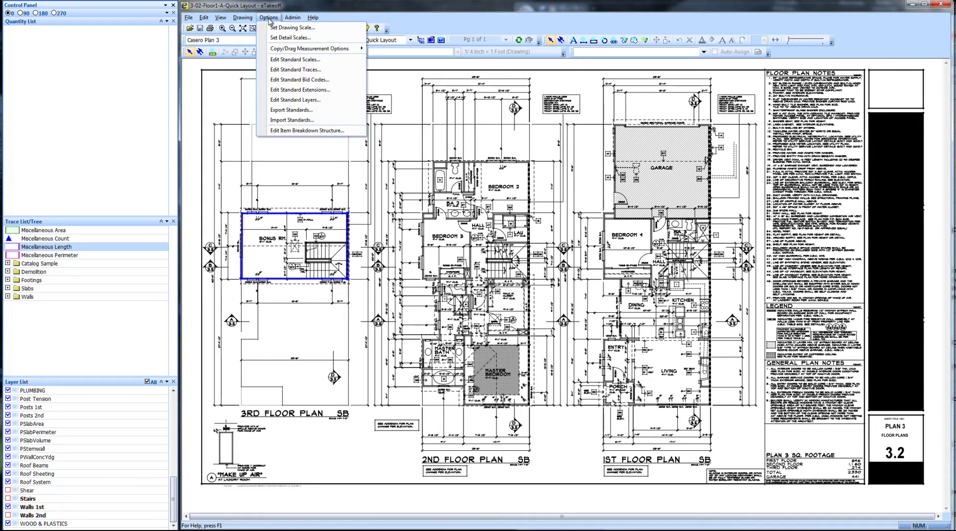
left_click(300, 90)
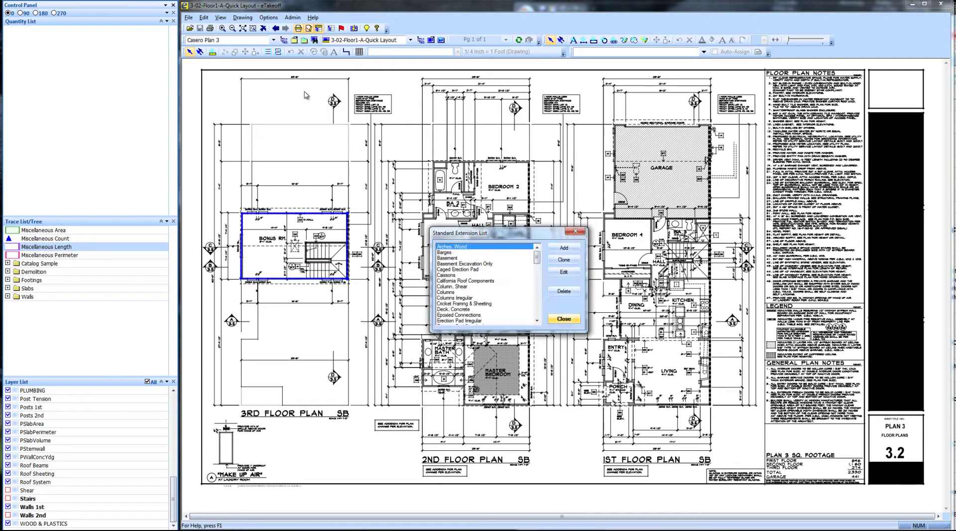
left_click_drag(537, 257, 537, 312)
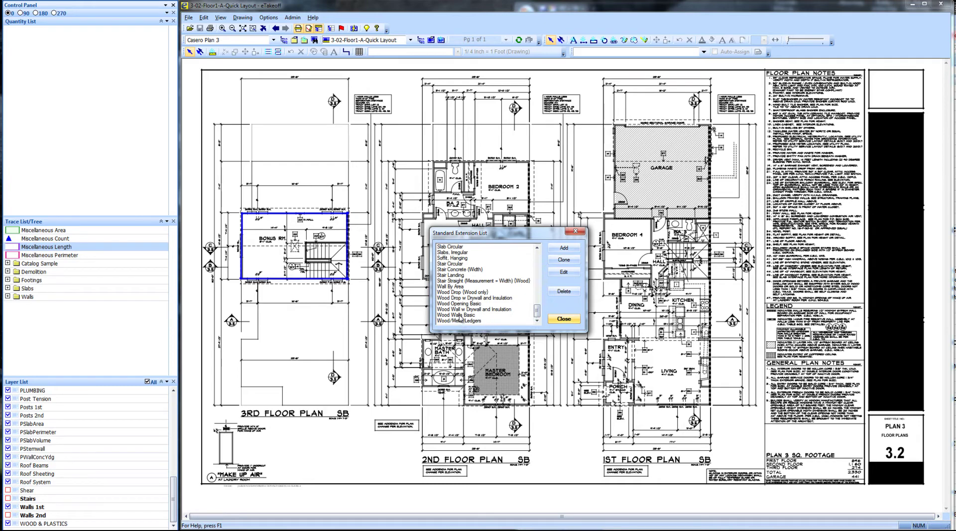
left_click(461, 315)
left_click(564, 272)
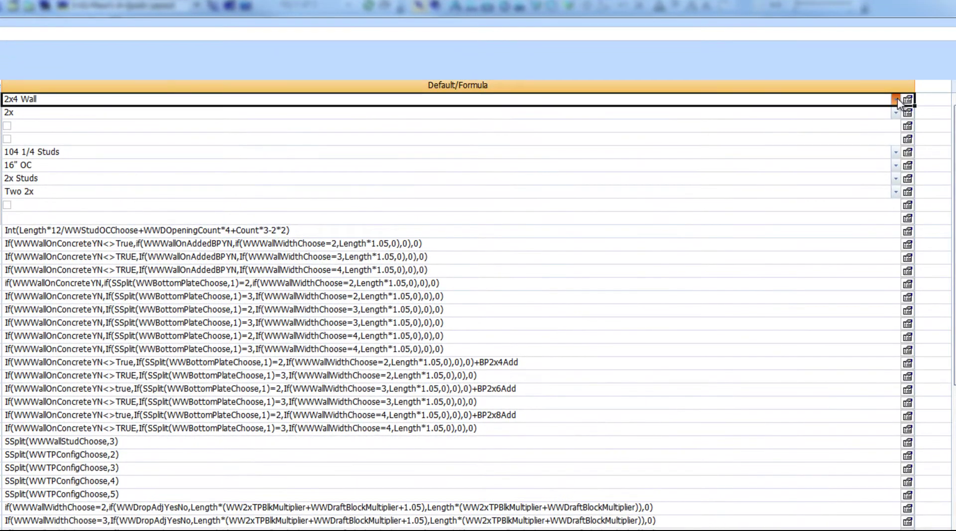
Step: Default WWWallWidthChoose to 2x6 Wall, then pick Wood Walls 1st Floor with Auto-Assign and start measuring
left_click(895, 101)
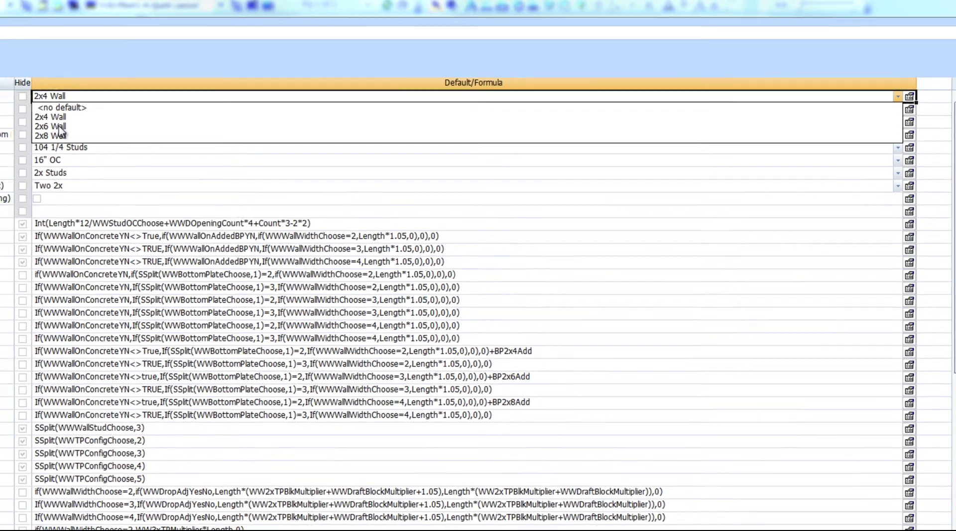
left_click(24, 130)
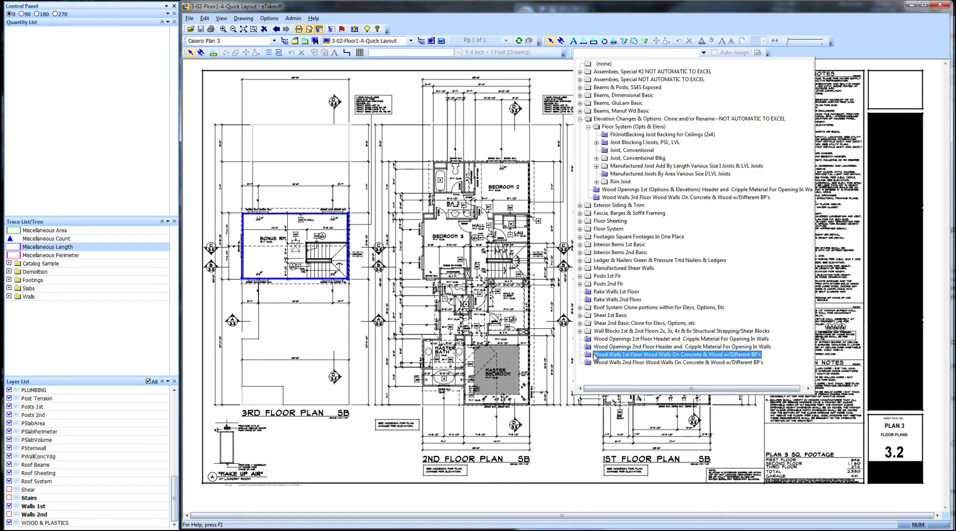
left_click(595, 355)
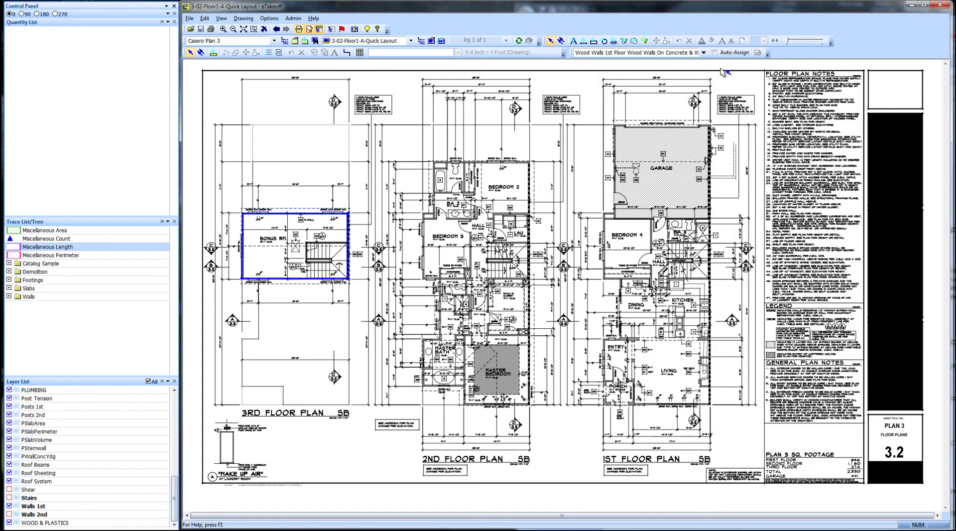
left_click(715, 53)
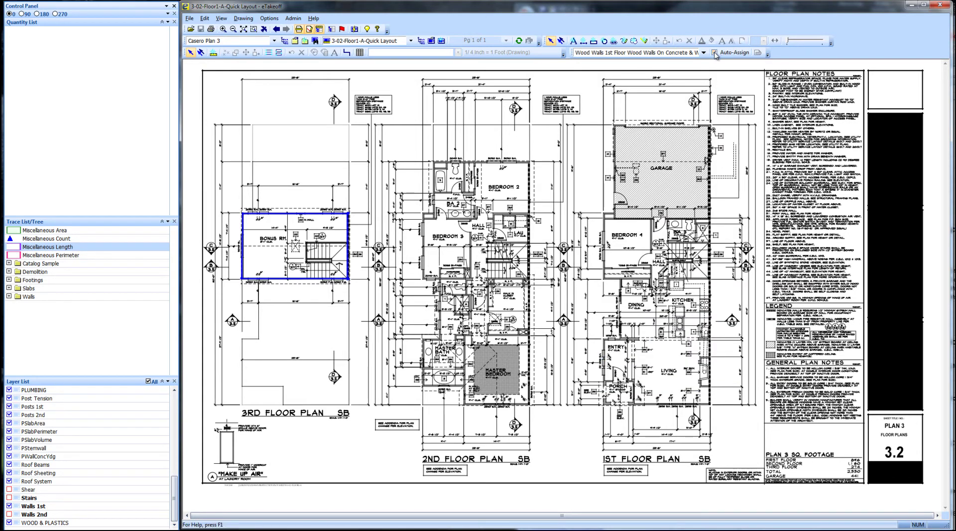
left_click(213, 53)
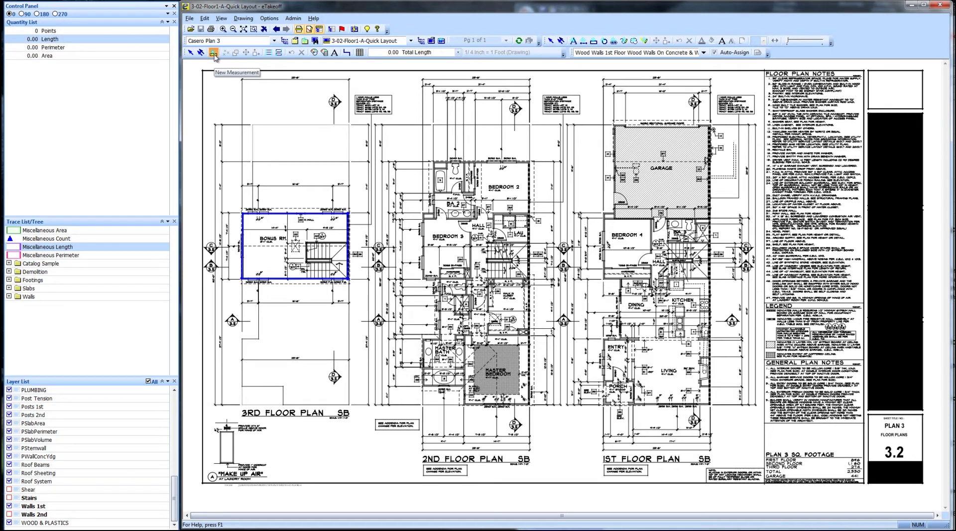
Step: Trace the 8.28 wall down the garage's right side from its top-right corner
scroll(713, 130, "up", 3)
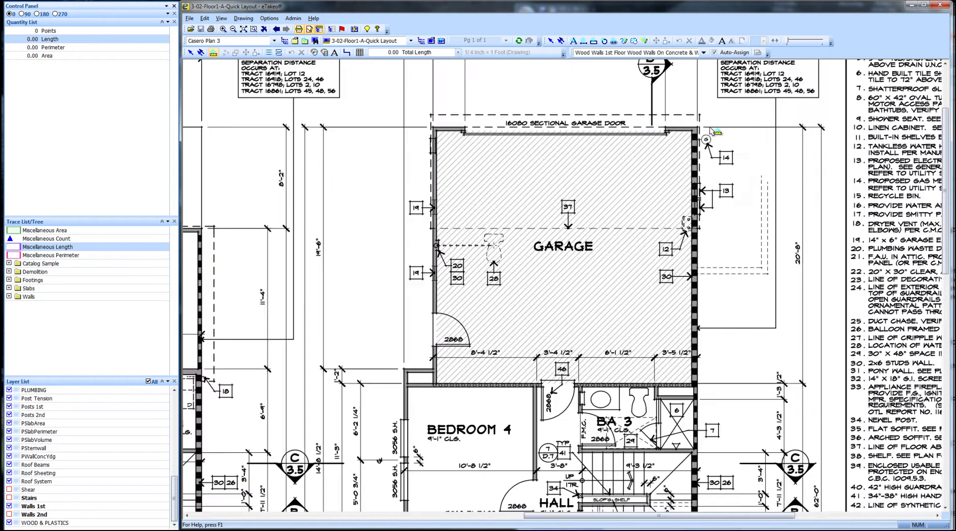
scroll(708, 131, "up", 2)
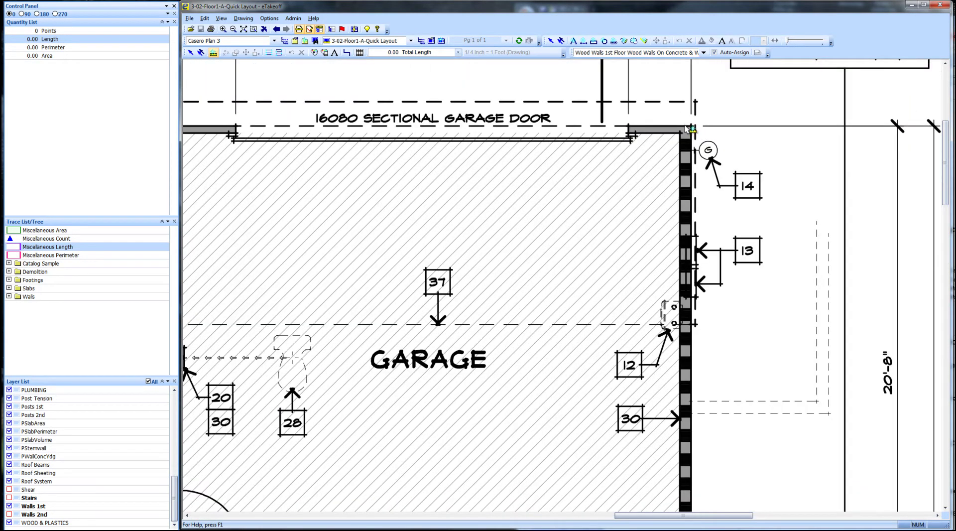
left_click(690, 130)
scroll(692, 131, "down", 3)
scroll(714, 242, "up", 1)
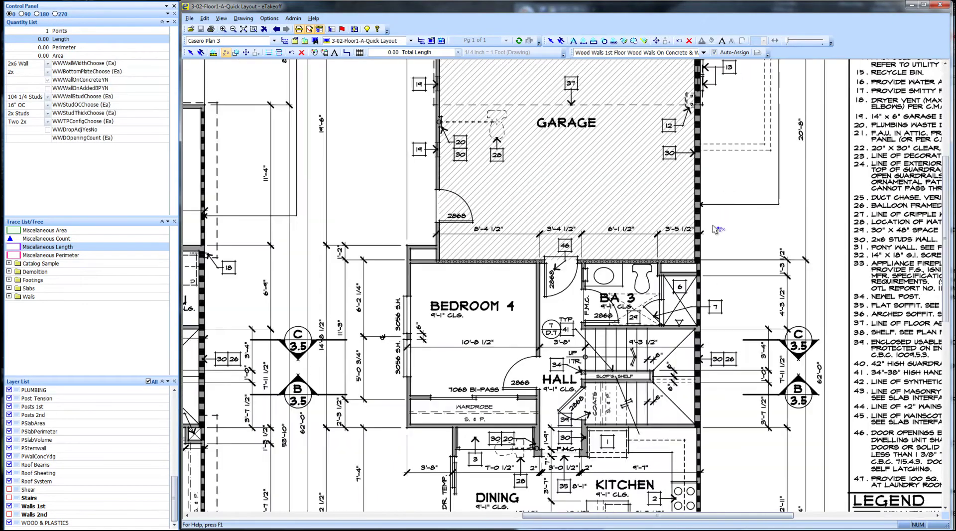
scroll(709, 243, "down", 1)
left_click(704, 260)
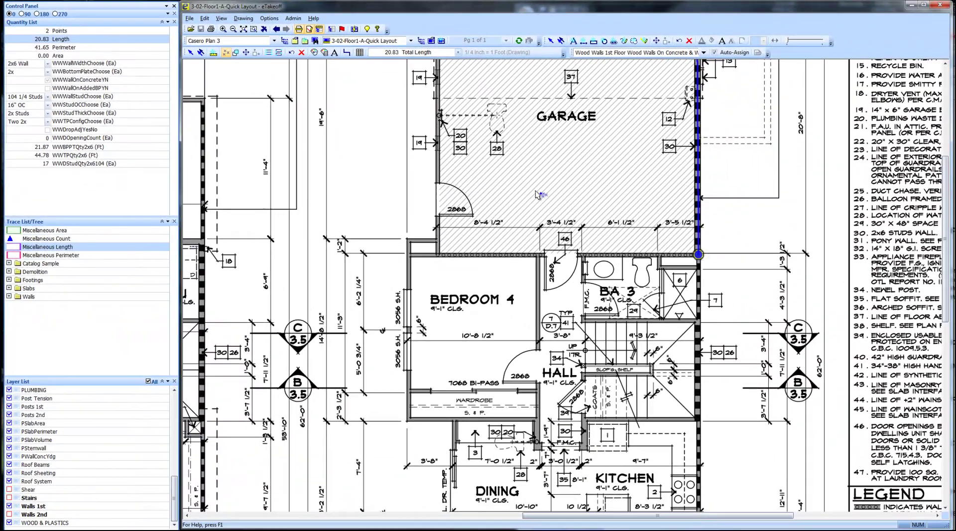
right_click(623, 236)
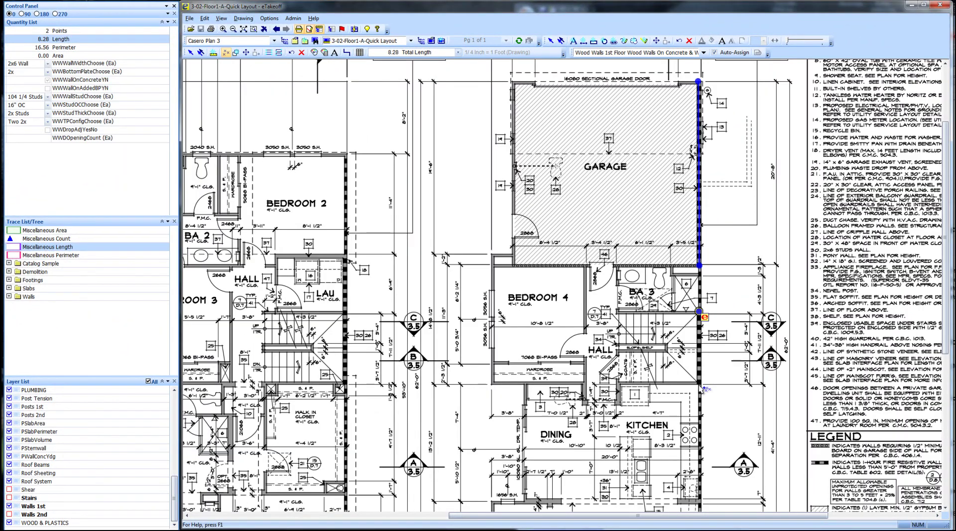
Step: Add a 2.59-length wall segment further down the right side beside the dining room
left_click(701, 386)
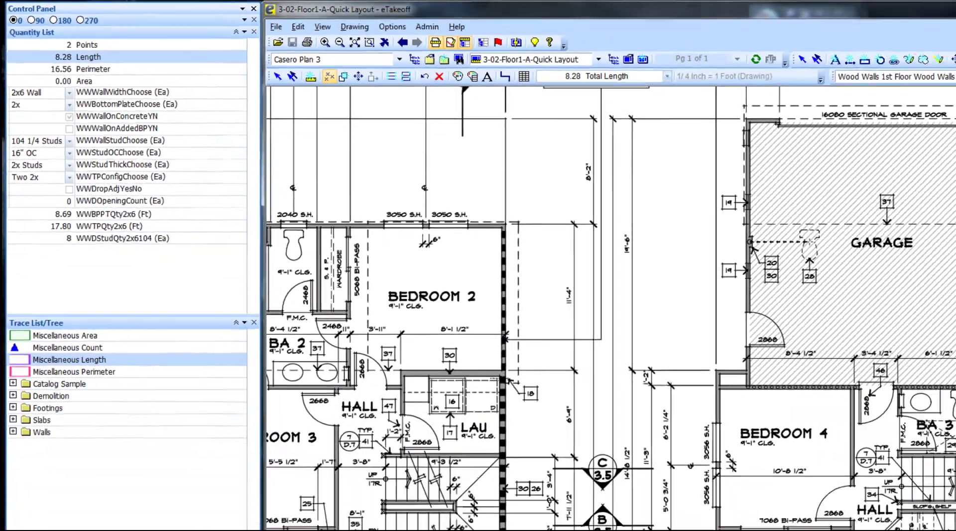
scroll(754, 451, "down", 1)
scroll(518, 417, "down", 5)
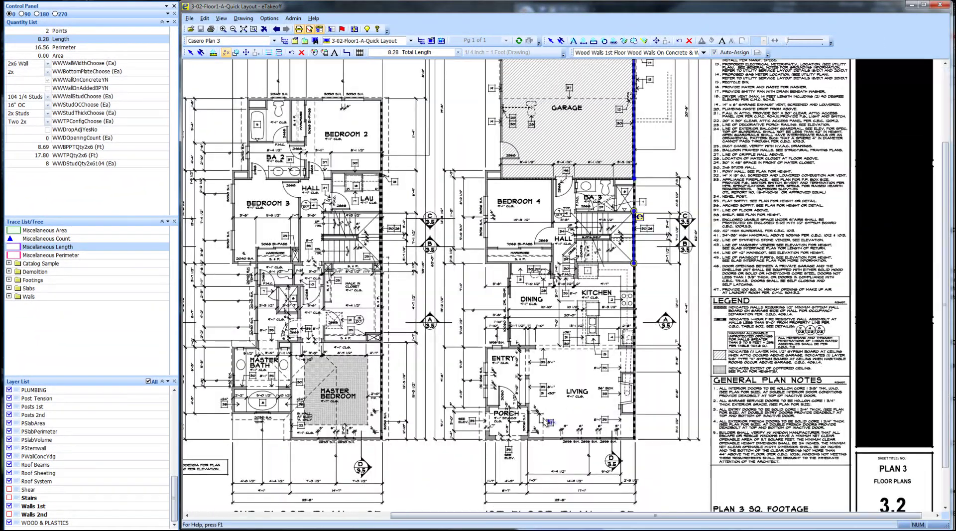
scroll(518, 418, "up", 4)
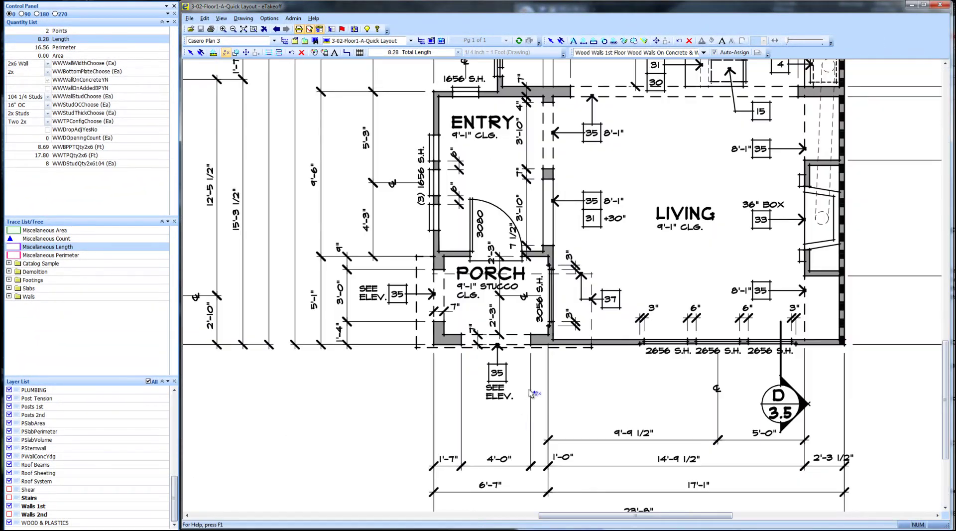
scroll(599, 370, "down", 1)
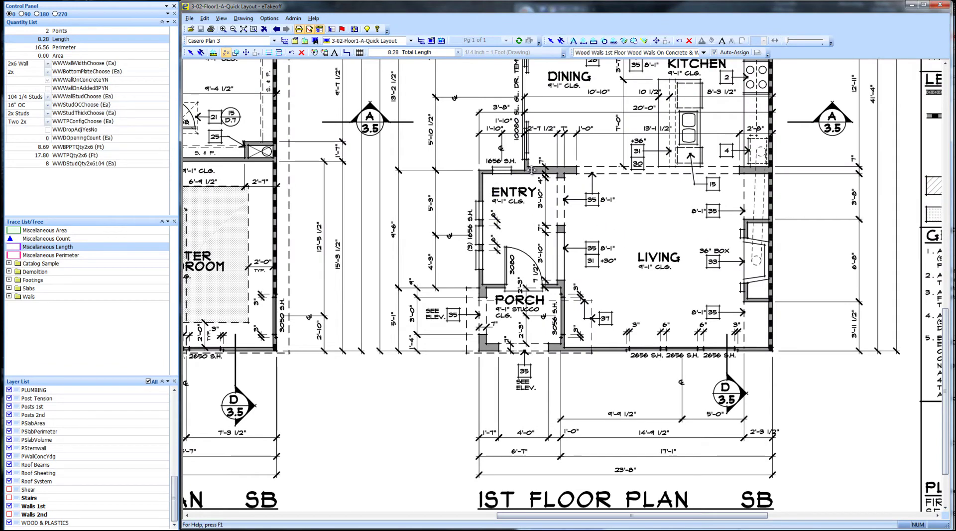
mouse_move(530, 183)
left_mouse_down()
mouse_move(509, 300)
mouse_move(526, 204)
mouse_move(528, 212)
left_mouse_up()
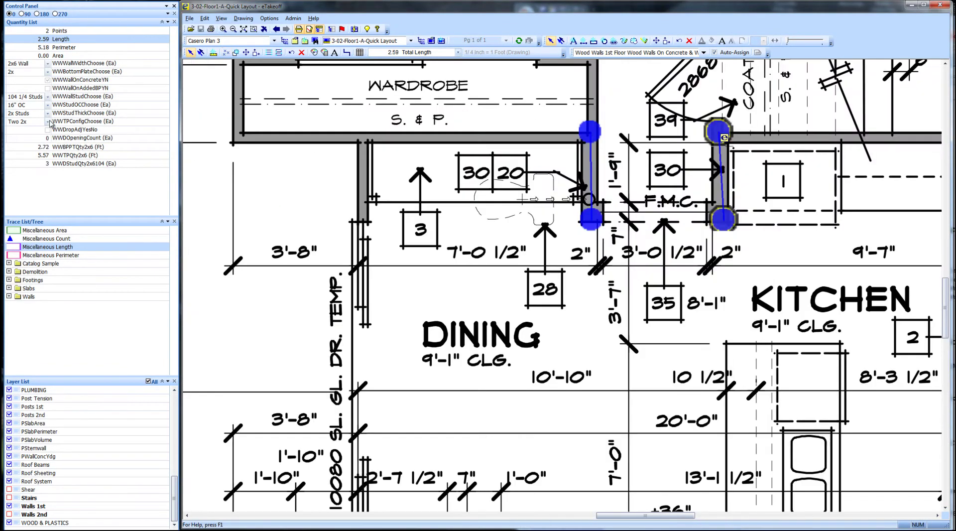
Step: Check WWDropAdjYesNo for both short F.M.C. closet walls and the long stair-hall wall
left_click(48, 130)
left_click(591, 136)
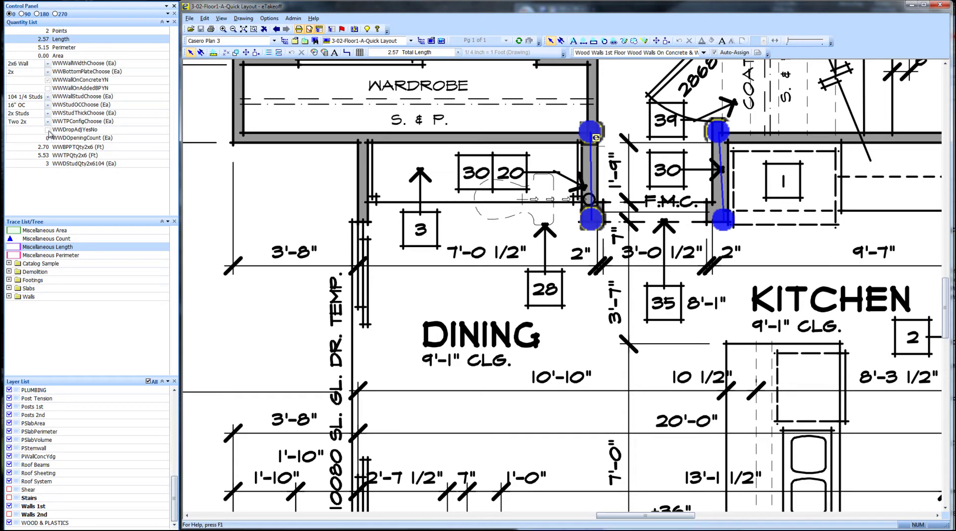
left_click(48, 130)
scroll(548, 243, "down", 2)
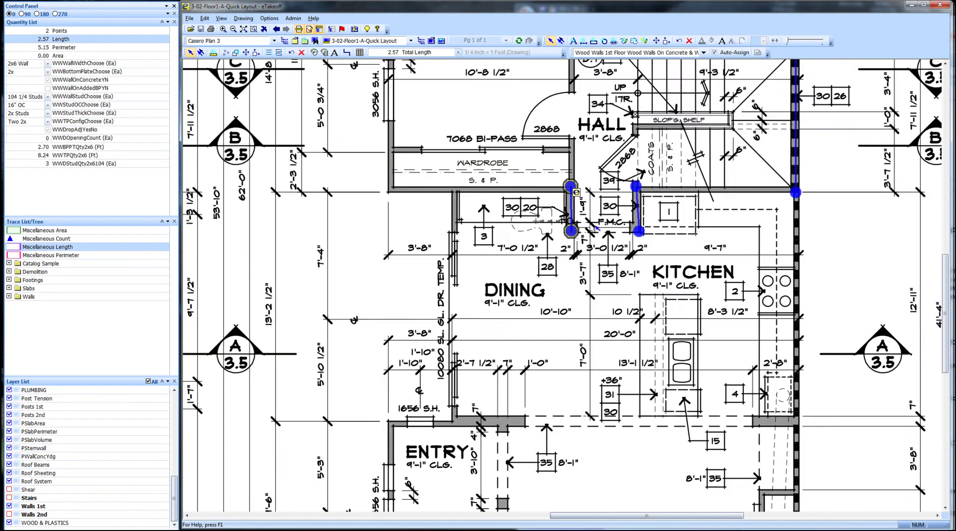
left_click_drag(597, 220, 567, 327)
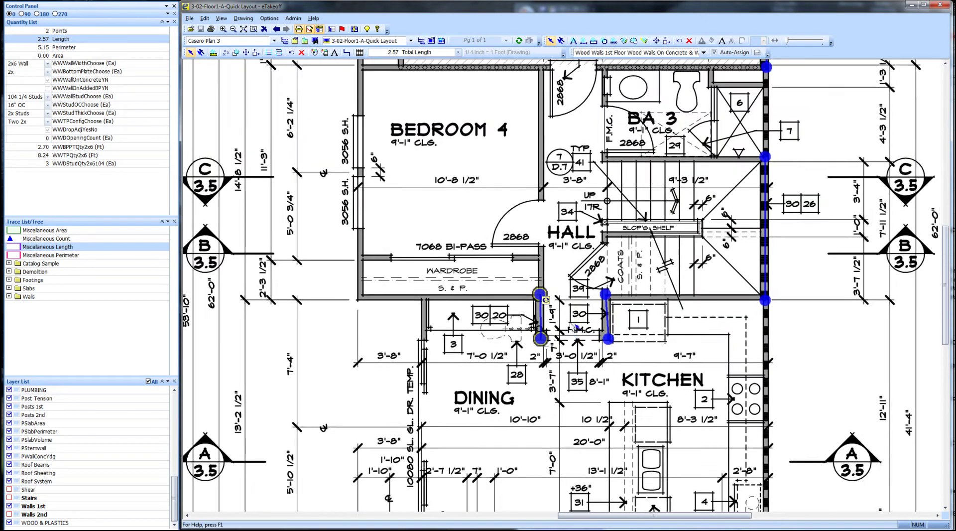
left_click(765, 250)
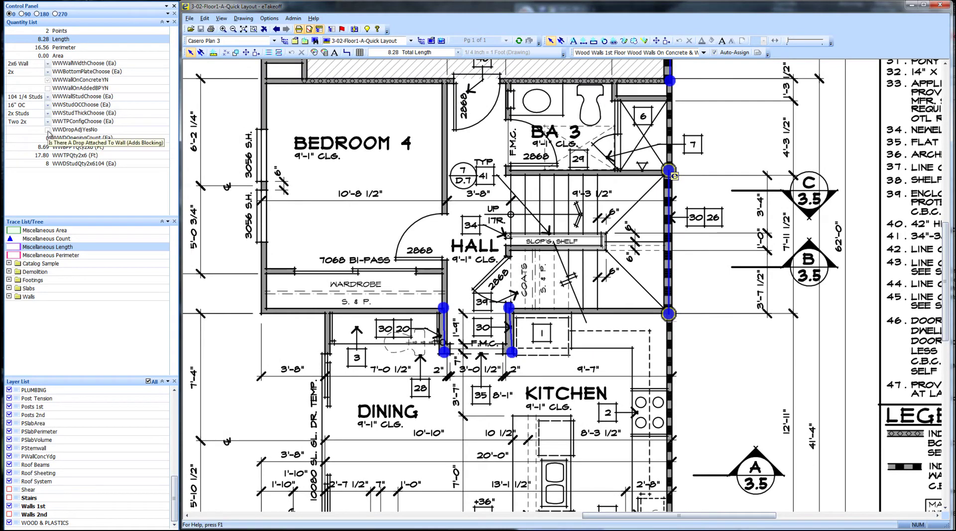
left_click(47, 130)
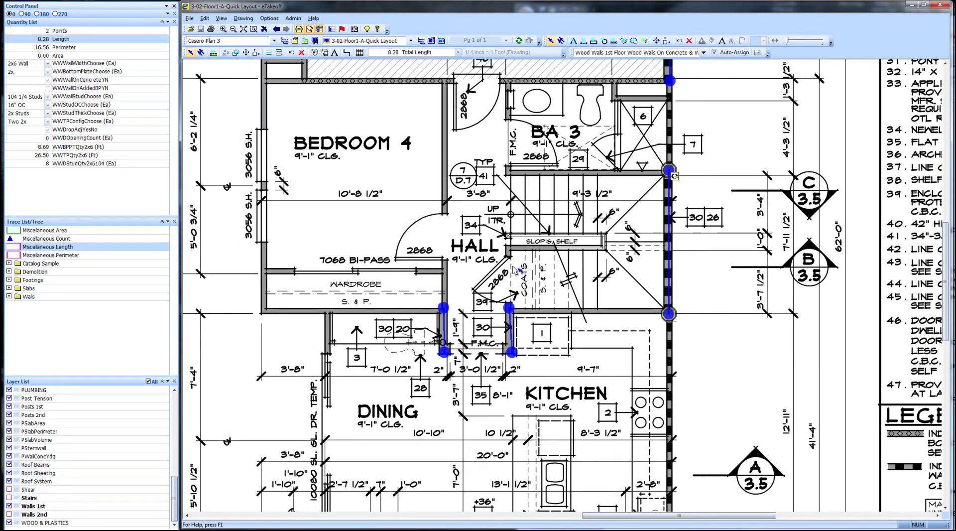
scroll(547, 272, "down", 1)
mouse_move(510, 298)
left_mouse_down()
mouse_move(544, 255)
mouse_move(549, 200)
left_mouse_up()
scroll(551, 203, "down", 1)
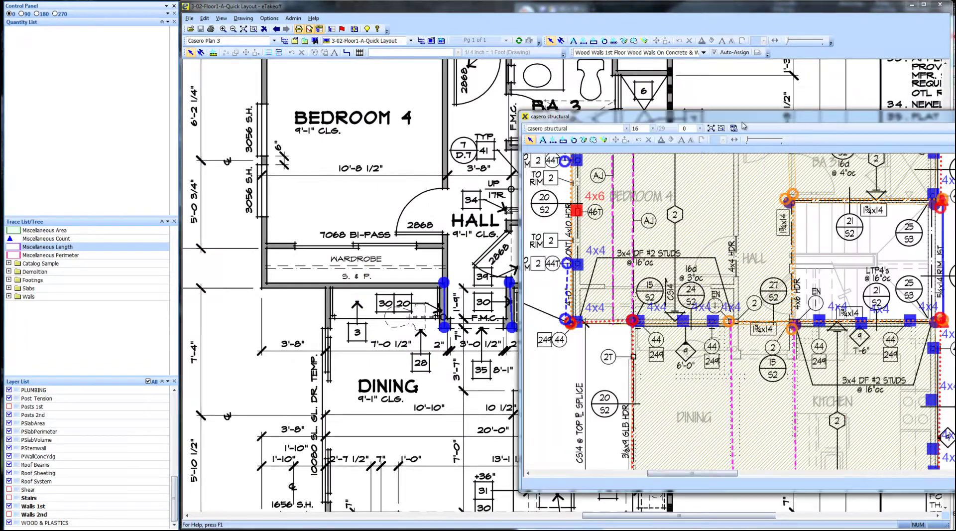
left_click_drag(744, 126, 546, 134)
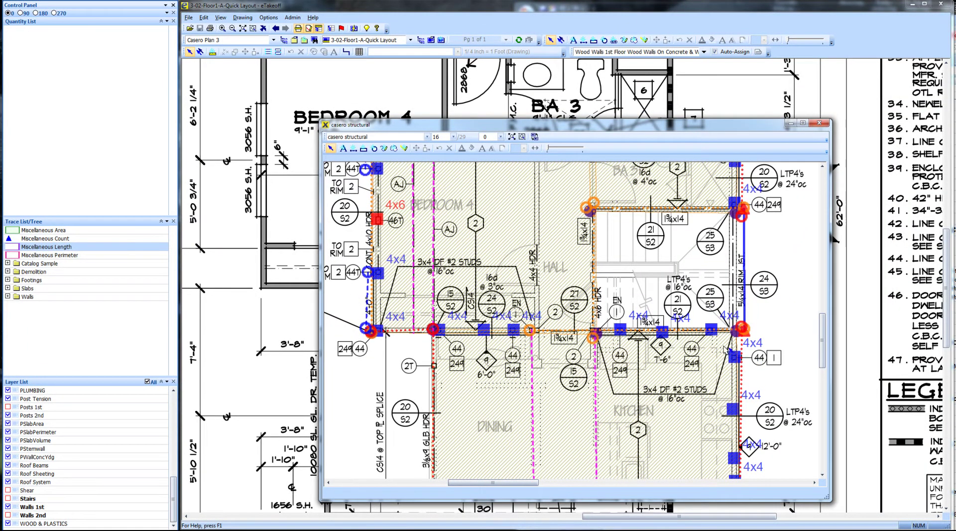
left_click_drag(616, 127, 955, 98)
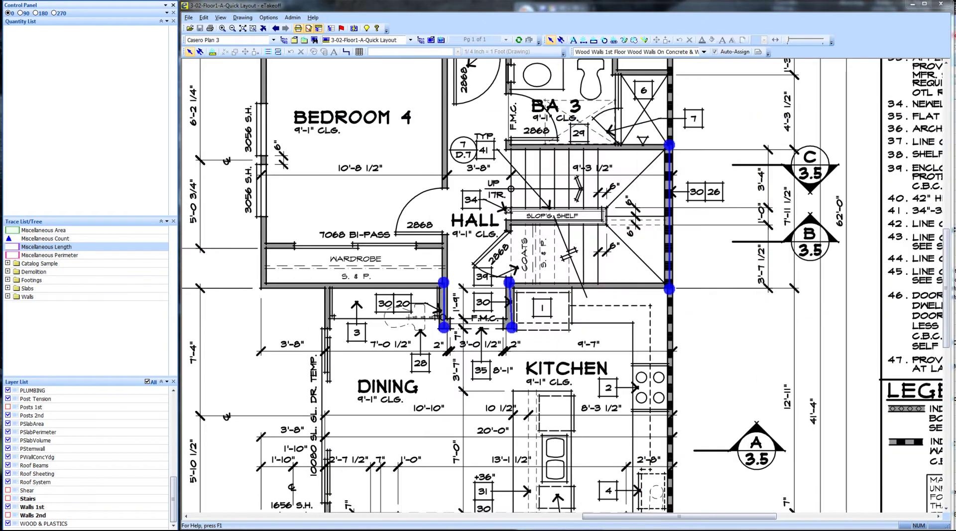
Step: Trace the wall along the Bedroom 4 wardrobe to the closet corner as a 2x4 Wall
left_click(259, 288)
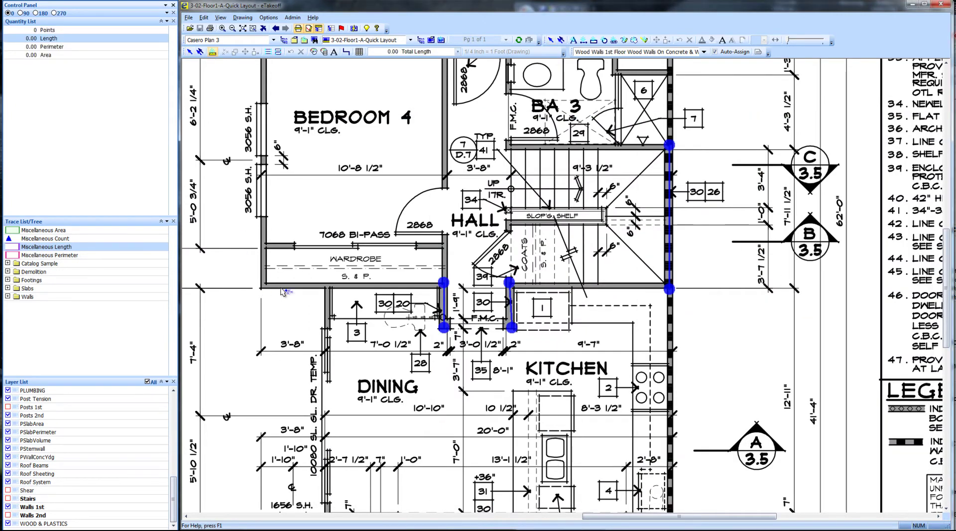
left_click(333, 288)
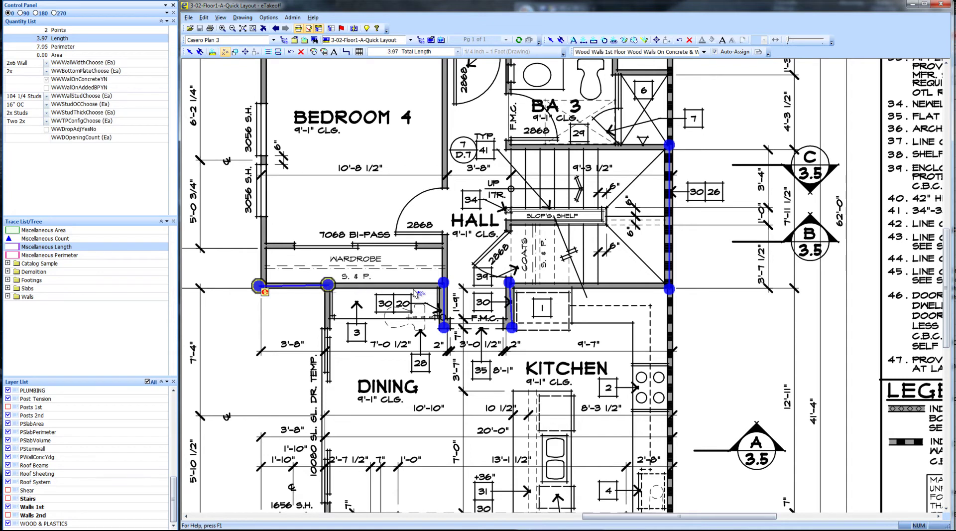
left_click(451, 290)
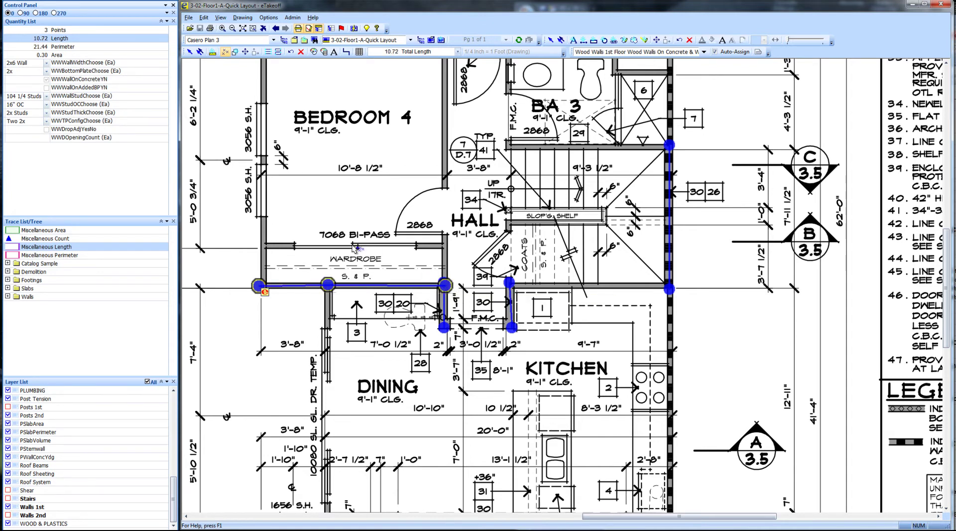
left_click(47, 64)
left_click(25, 70)
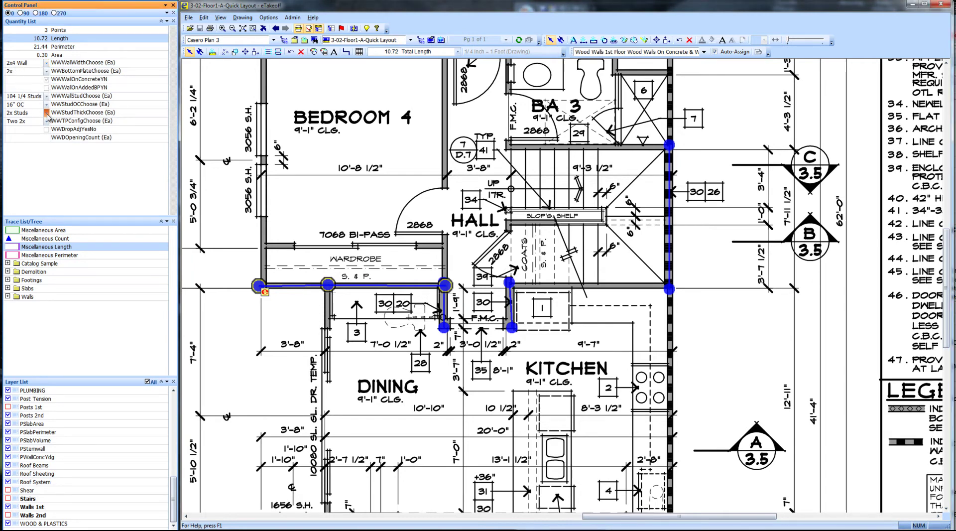
key("Escape")
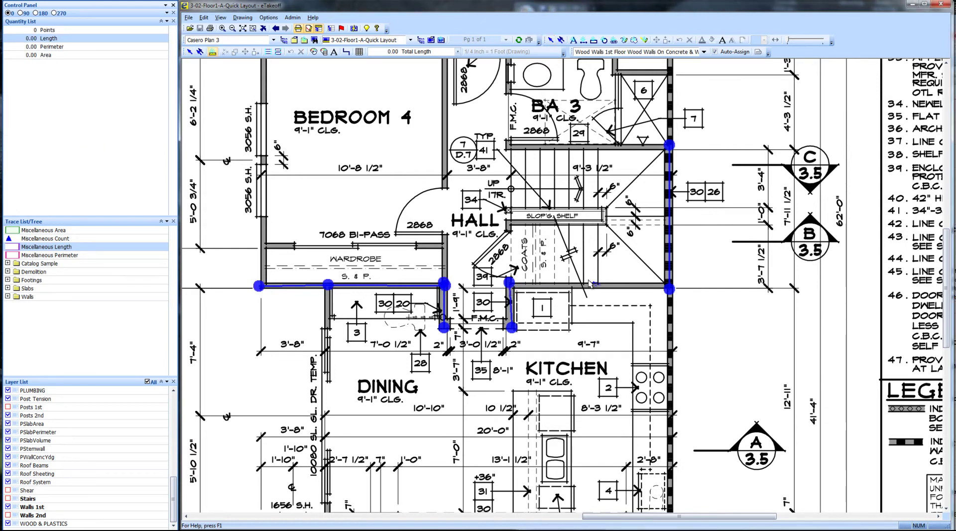
Step: Trace the 9.61 wall from the hall corner to the stair wall as 2x4 Wall with 3x Studs
left_click(511, 286)
left_click(673, 286)
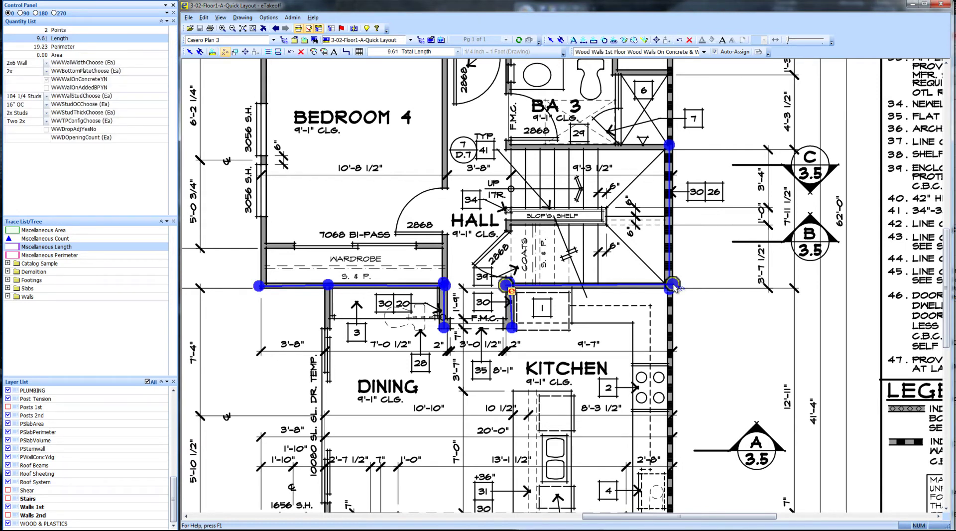
left_click(47, 63)
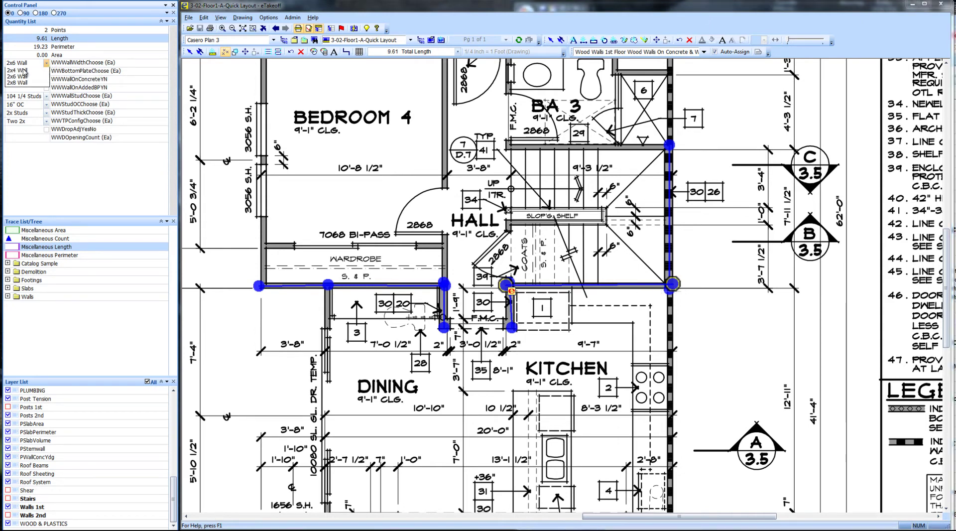
left_click(23, 70)
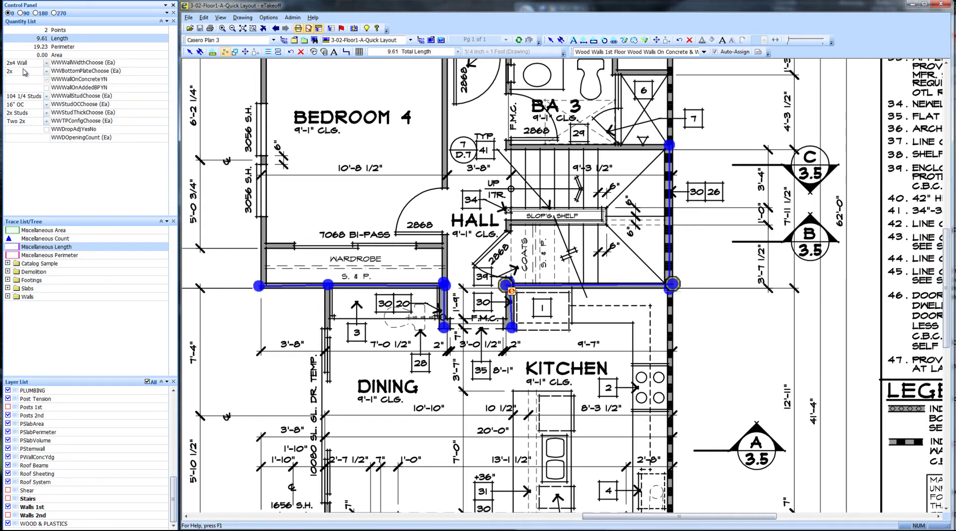
left_click(47, 113)
left_click(25, 127)
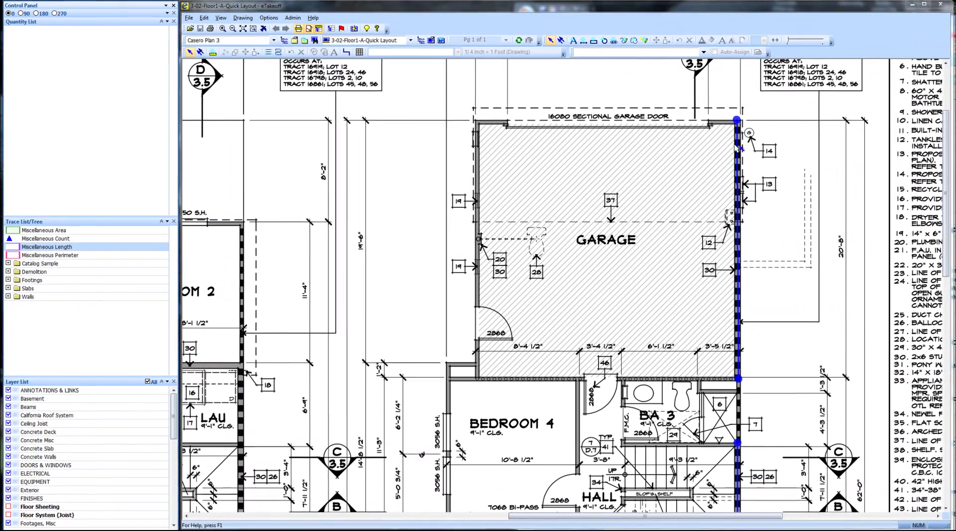
Step: Take Wood Walls 1st Floor from the 20.83 garage wall as the current item and enable Auto-Assign
mouse_move(738, 121)
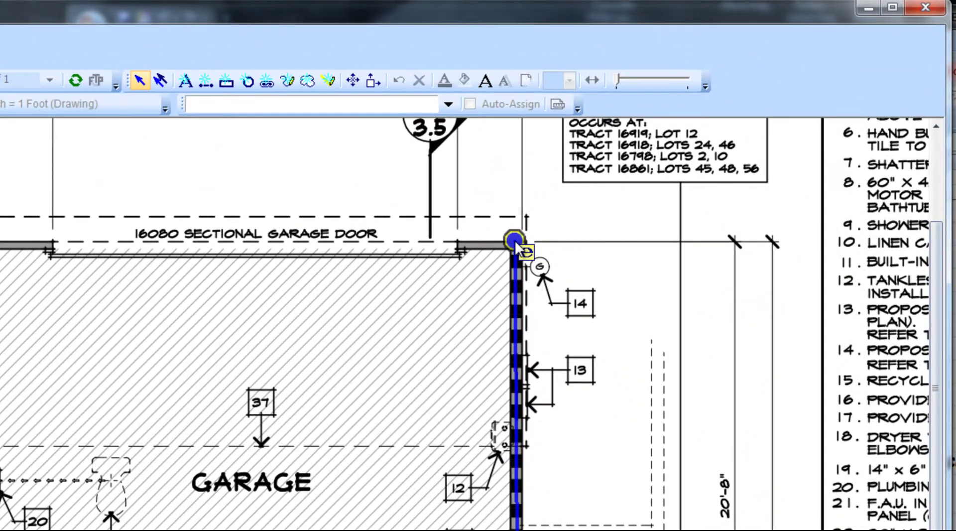
right_click(517, 244)
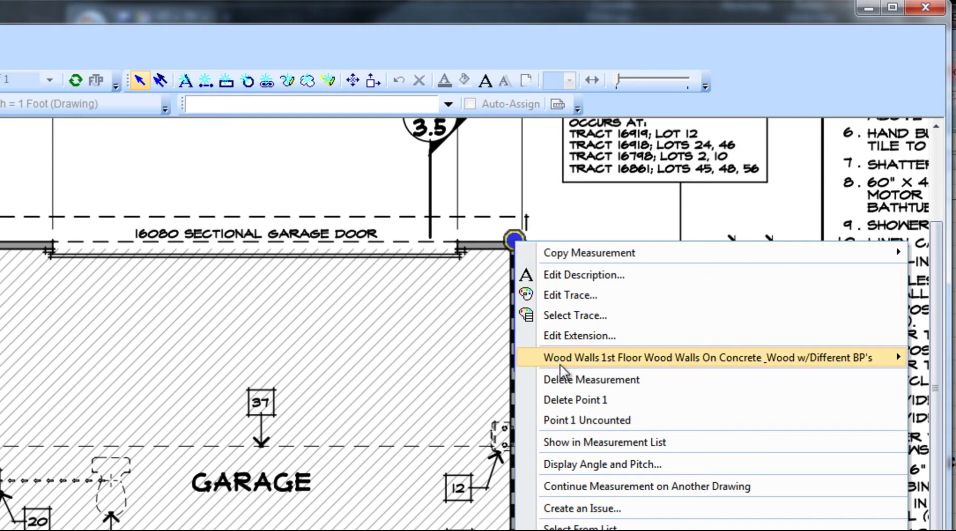
mouse_move(564, 357)
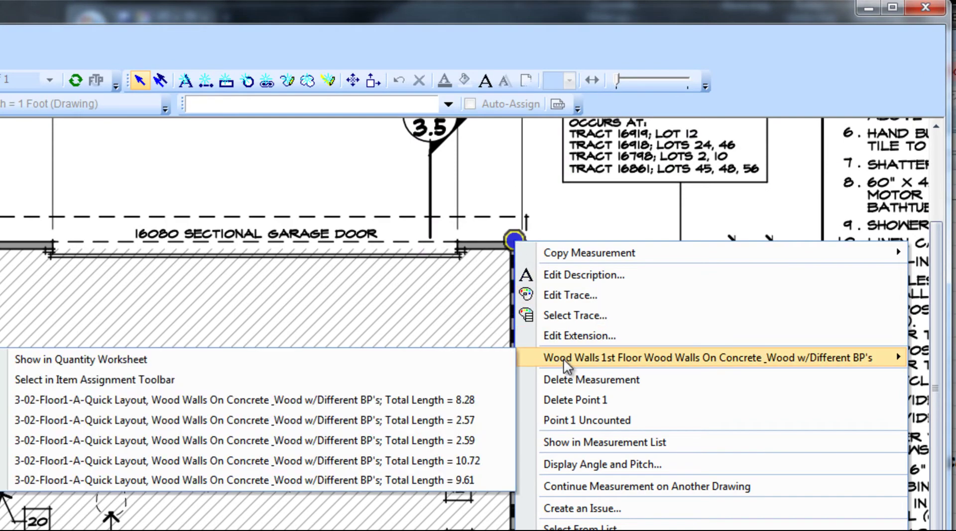
left_click(107, 381)
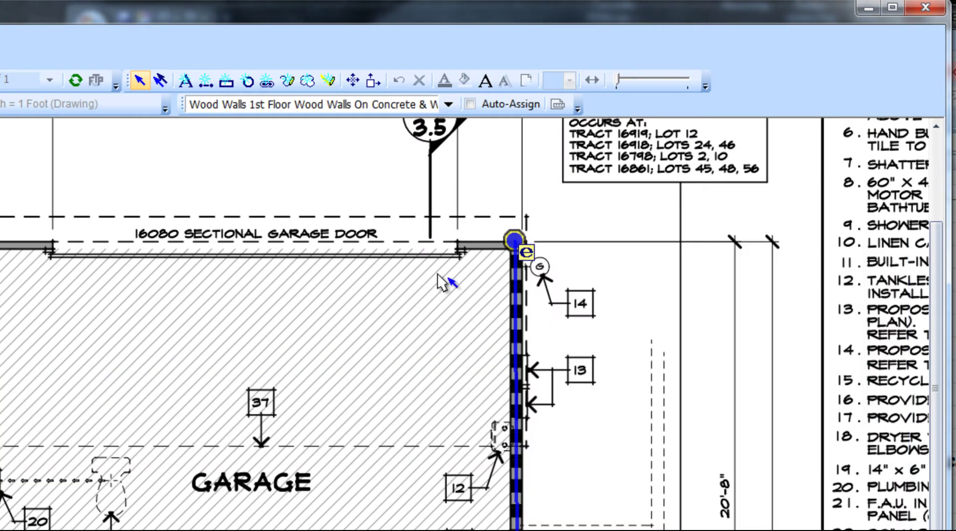
left_click(470, 105)
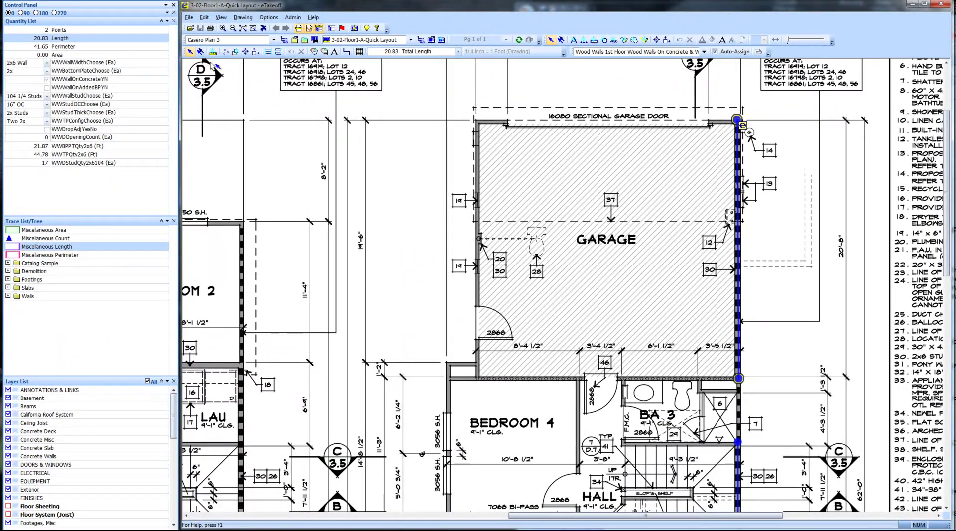
Step: Trace the garage door wall corner to corner with a WWDOpeningCount of 0
left_click(213, 51)
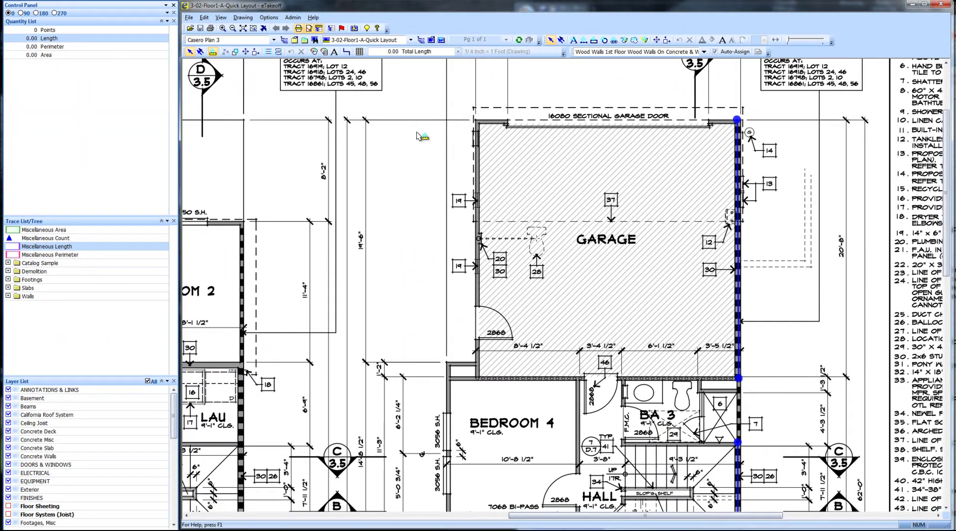
left_click(476, 121)
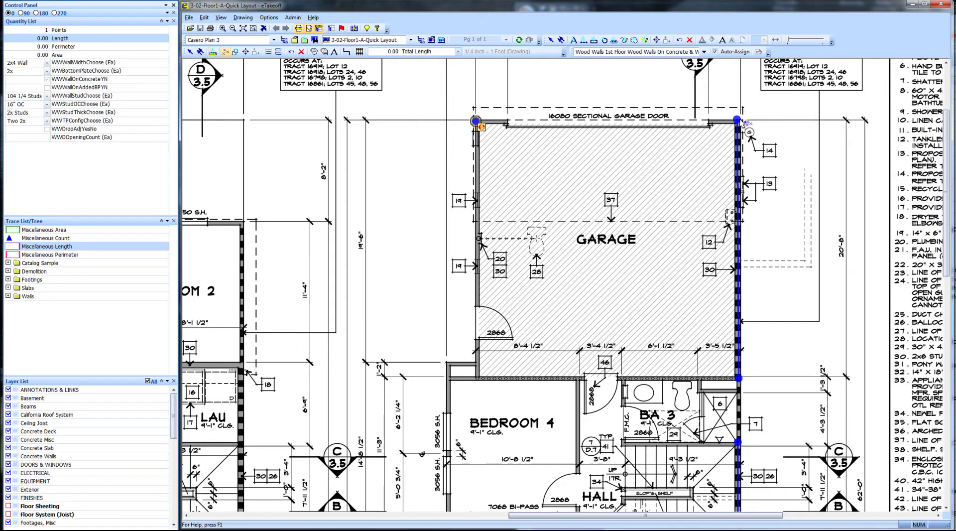
left_click(739, 120)
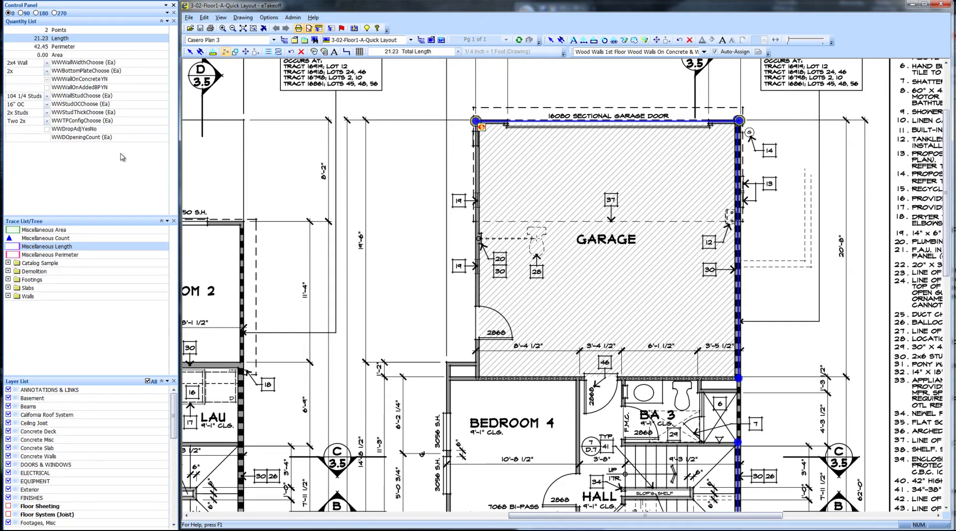
left_click(43, 139)
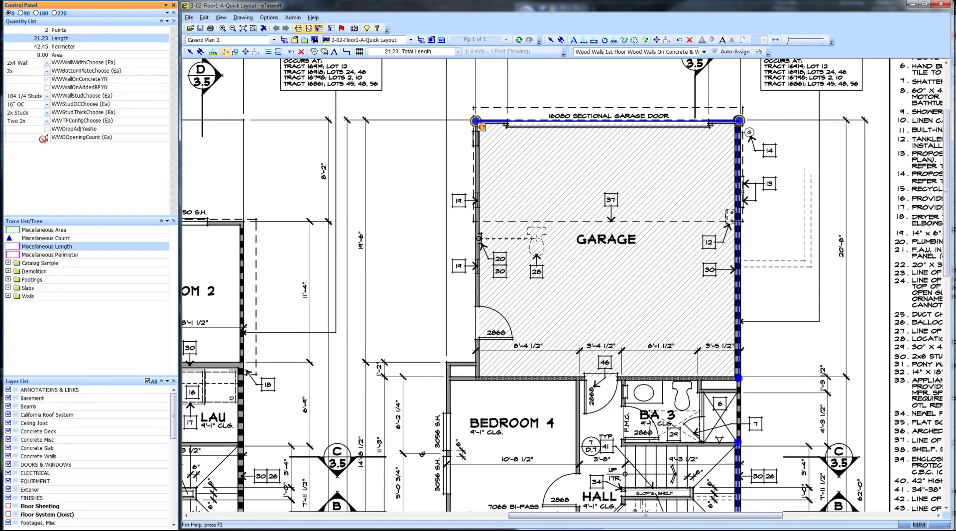
type("0")
key("Return")
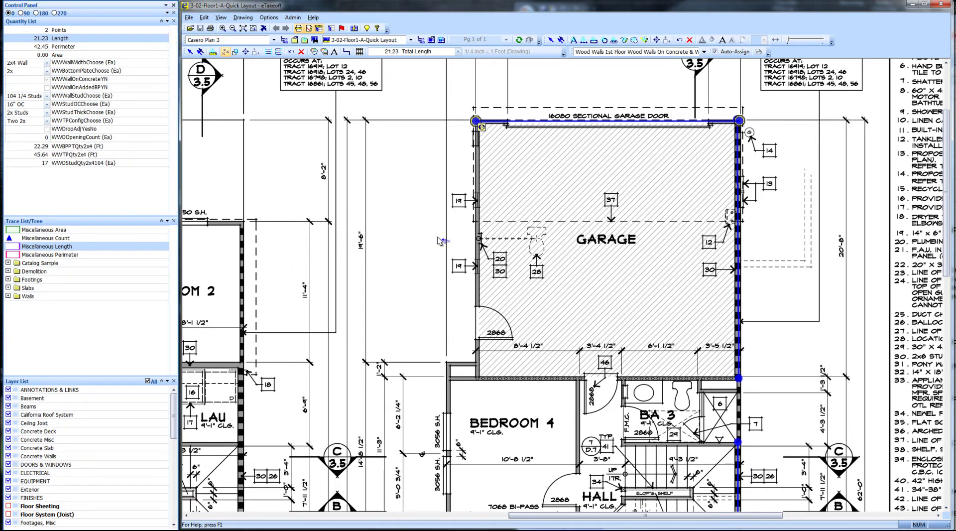
right_click(439, 241)
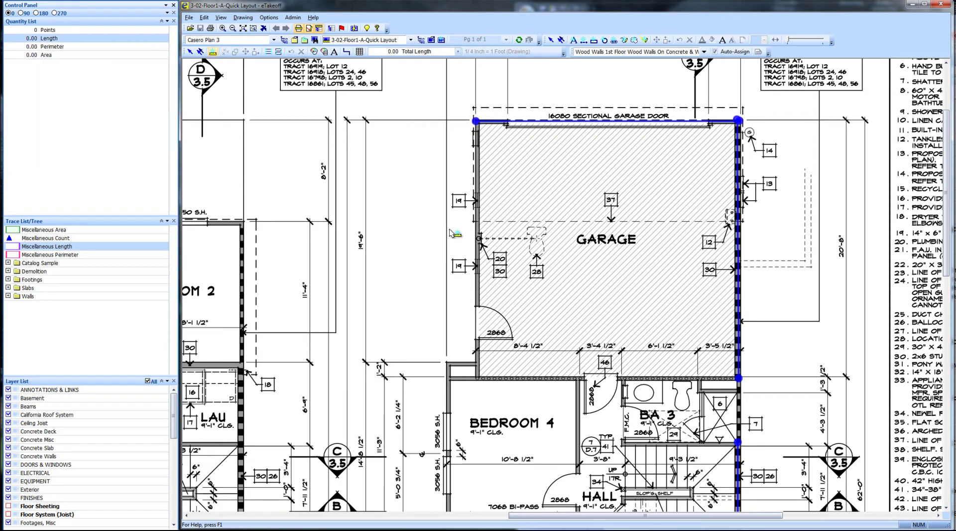
Step: Trace the 20.73 garage west wall with an opening count of 0
left_click(480, 123)
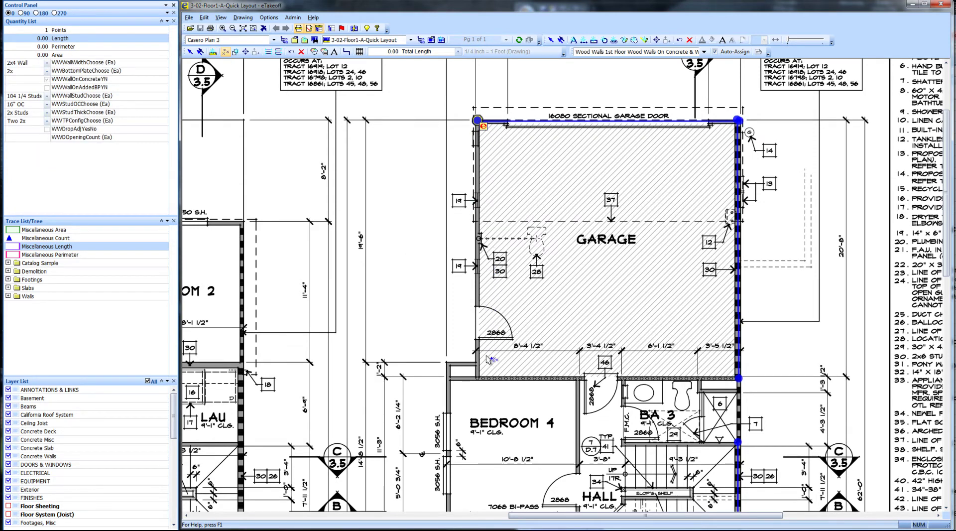
left_click(478, 366)
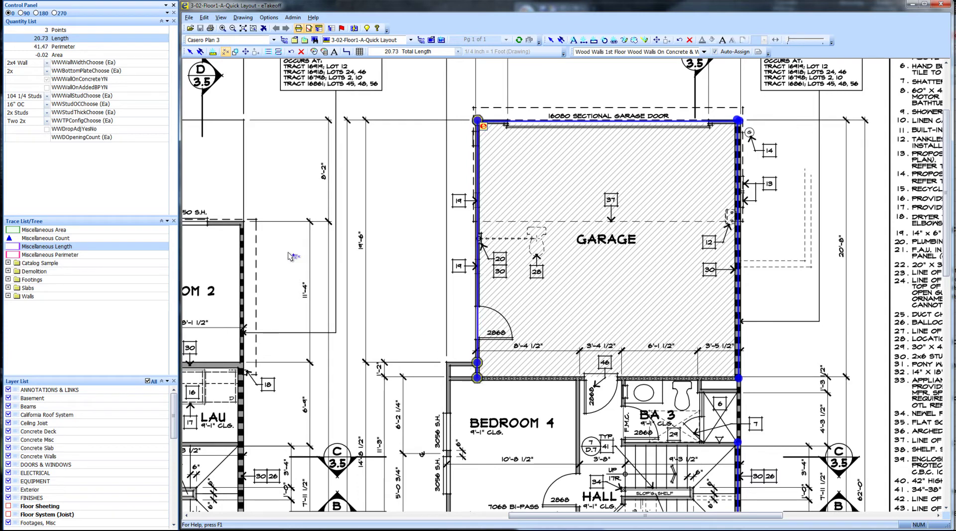
left_click(45, 138)
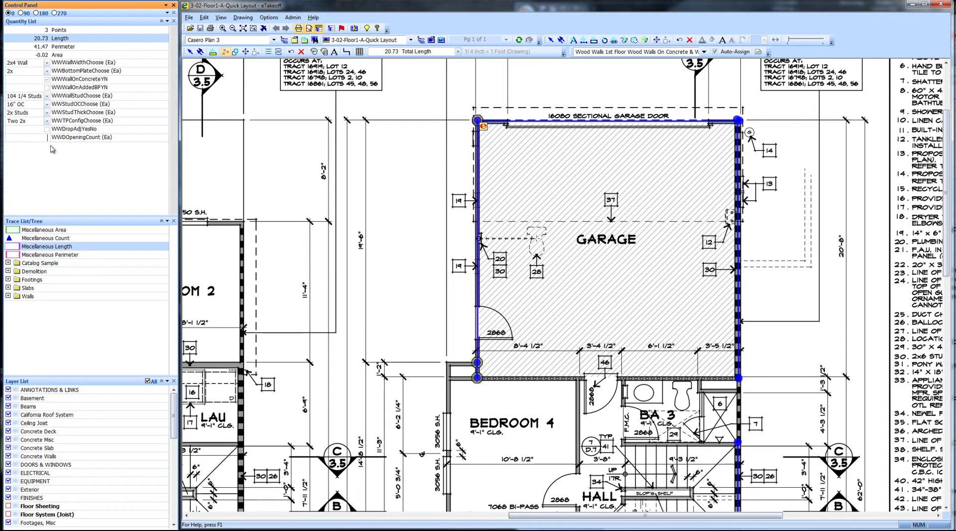
key("Return")
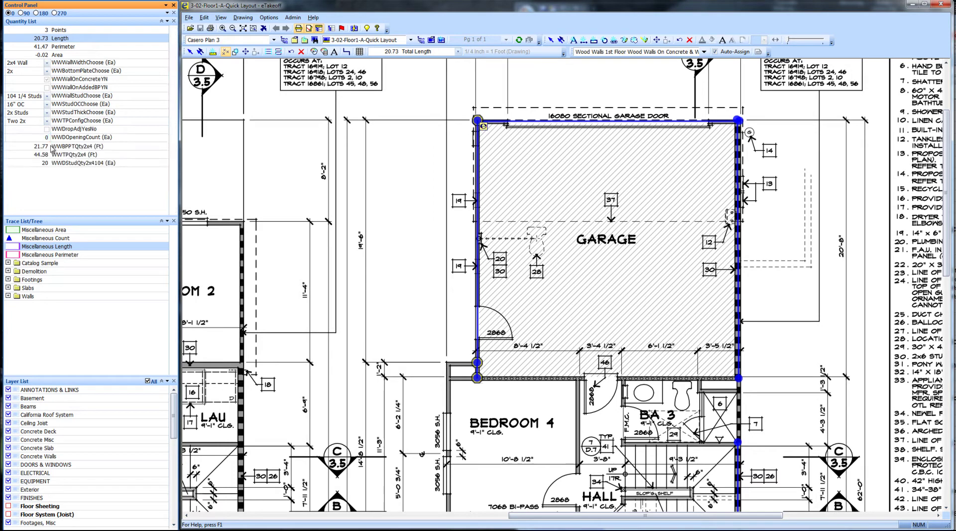
Step: Trace the 8.97 wall from below the garage corner down Bedroom 4's west side to the wardrobe
scroll(464, 337, "down", 3)
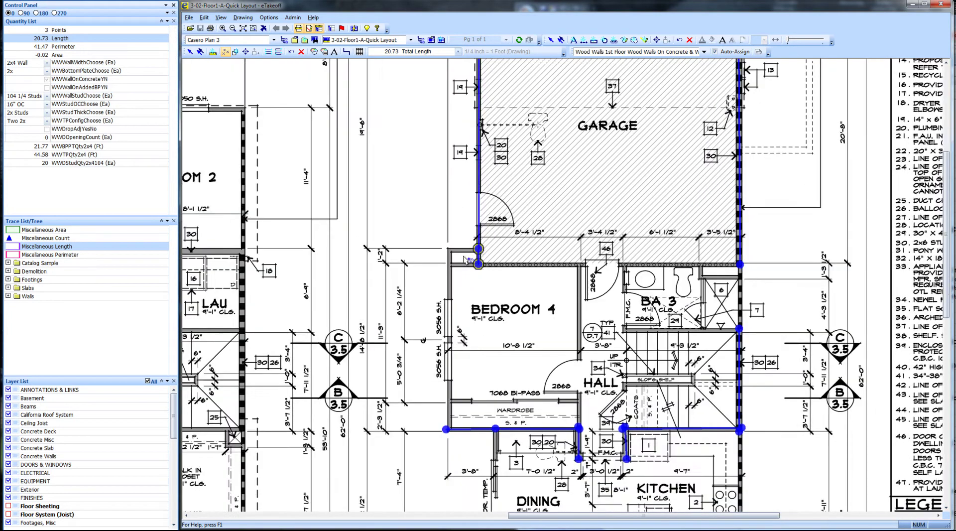
key("Escape")
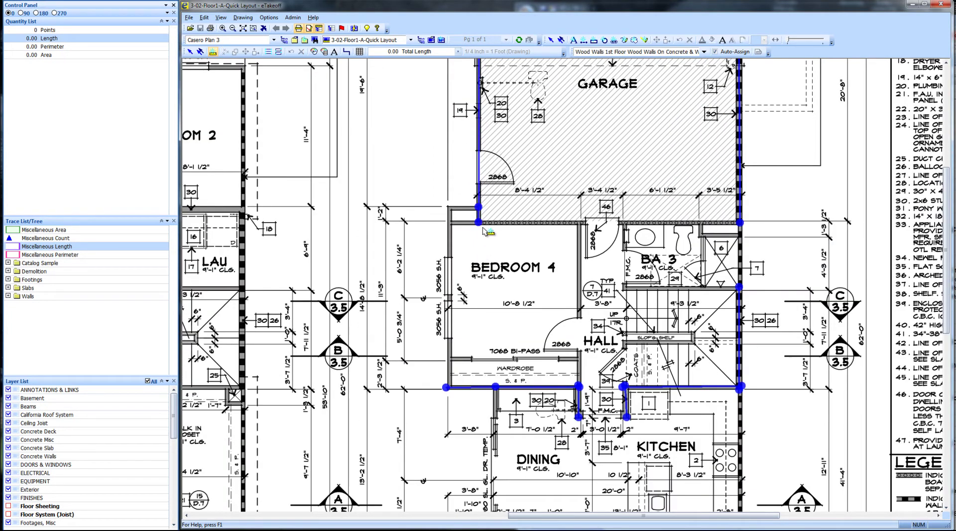
left_click(480, 206)
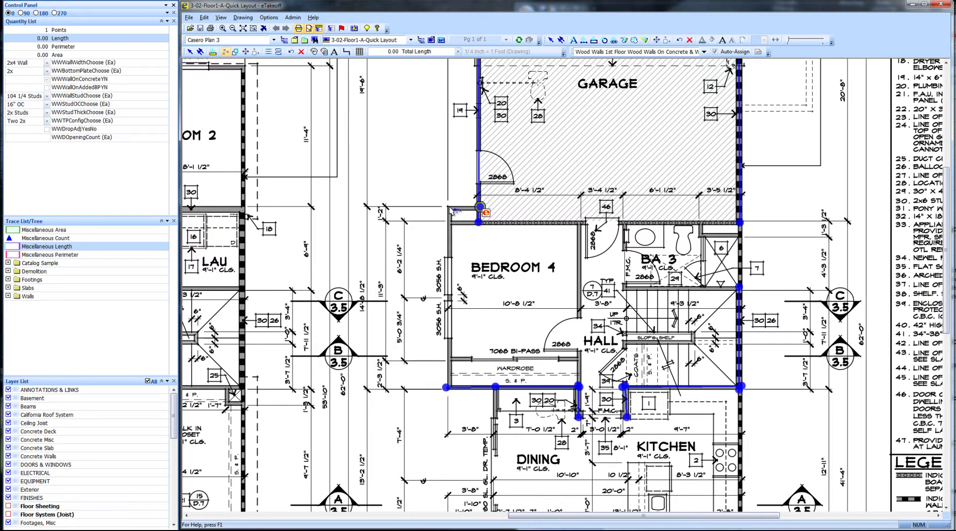
double_click(449, 207)
left_click(450, 224)
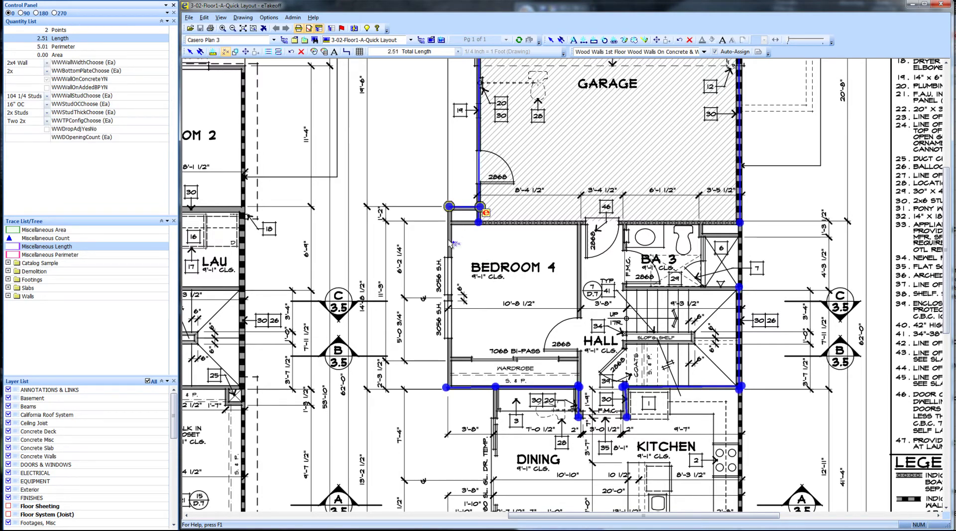
left_click(450, 359)
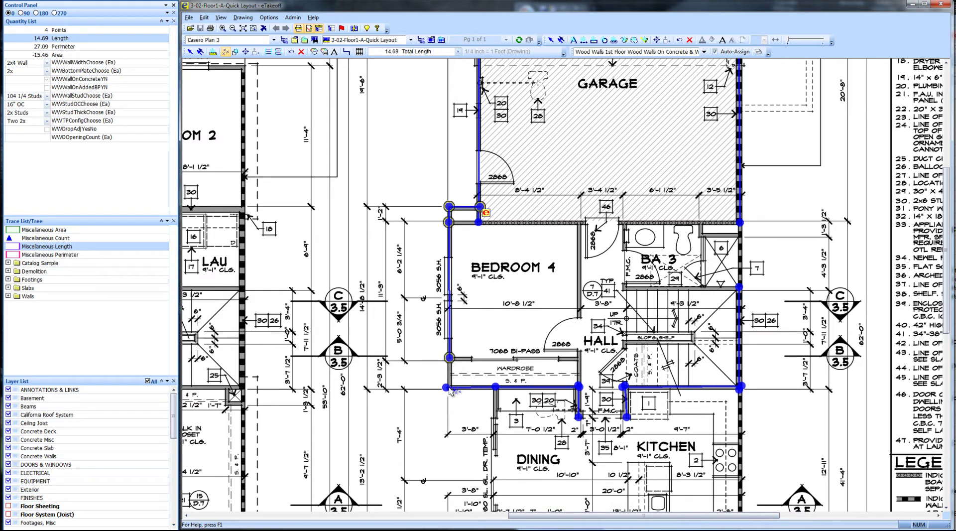
left_click(451, 391)
Step: Set this wall's WWDOpeningCount to 2, then deselect it
left_click(43, 140)
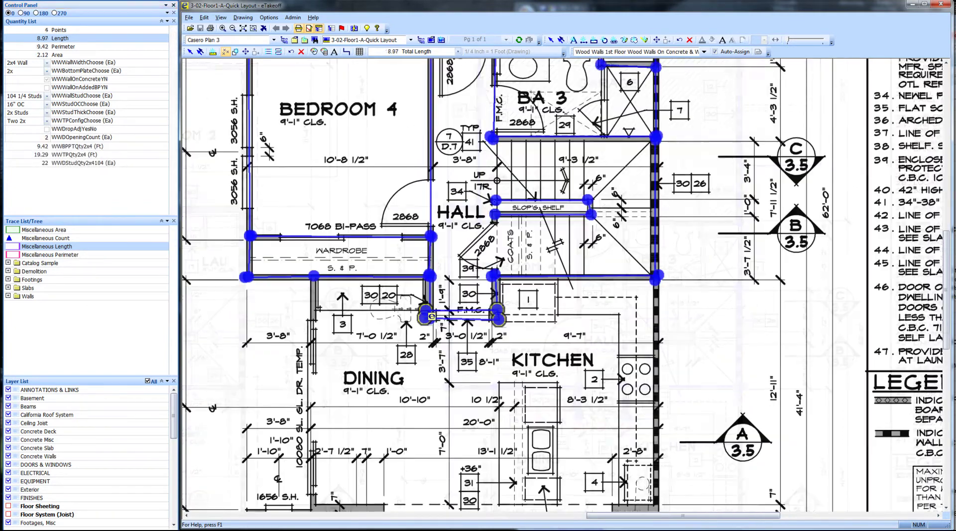
scroll(431, 316, "up", 2)
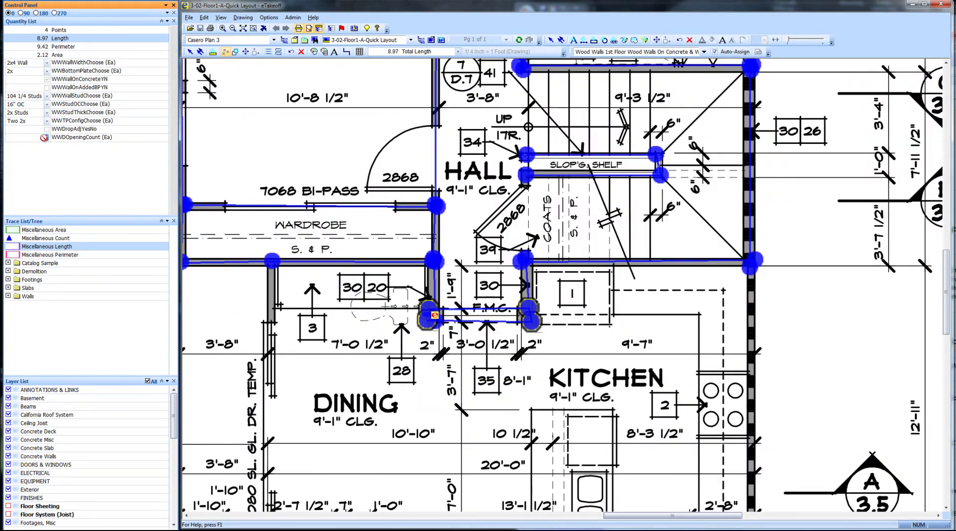
key("Return")
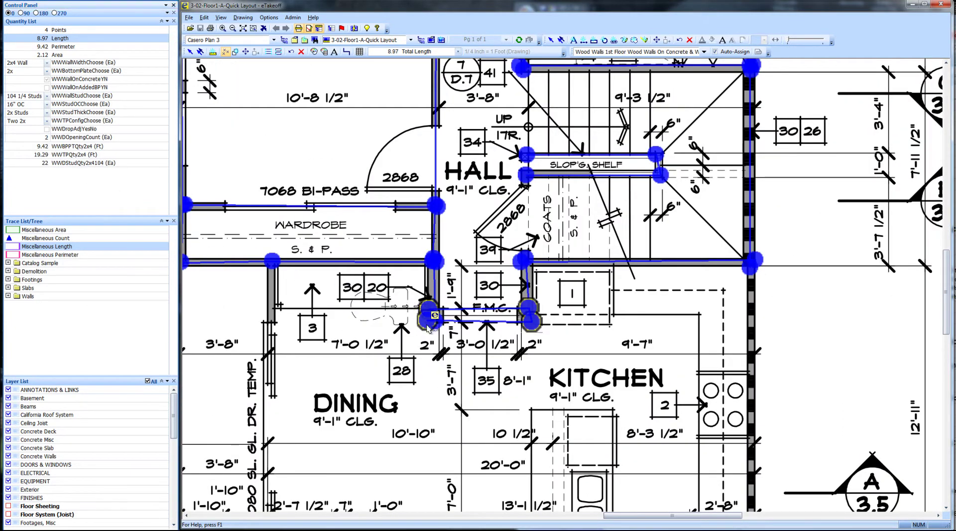
scroll(413, 310, "down", 2)
left_click_drag(441, 365, 445, 253)
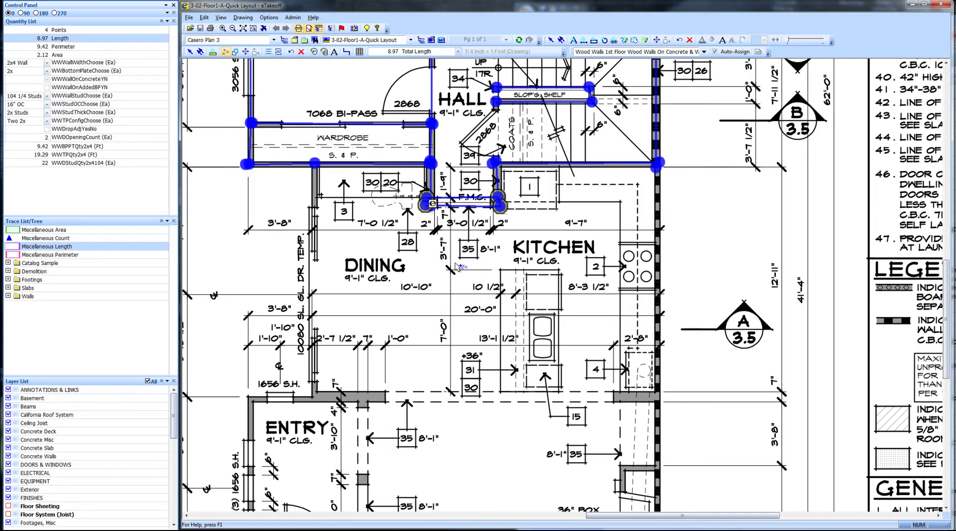
key("Escape")
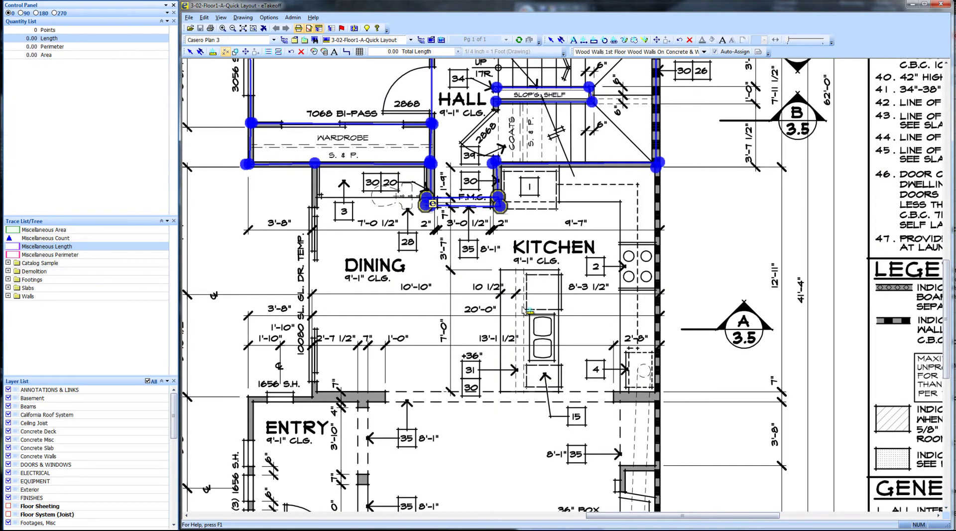
Step: Trace the 7.15 kitchen island wall as a 2x6 Wall with 4ft Studs and 0 openings
left_click(519, 269)
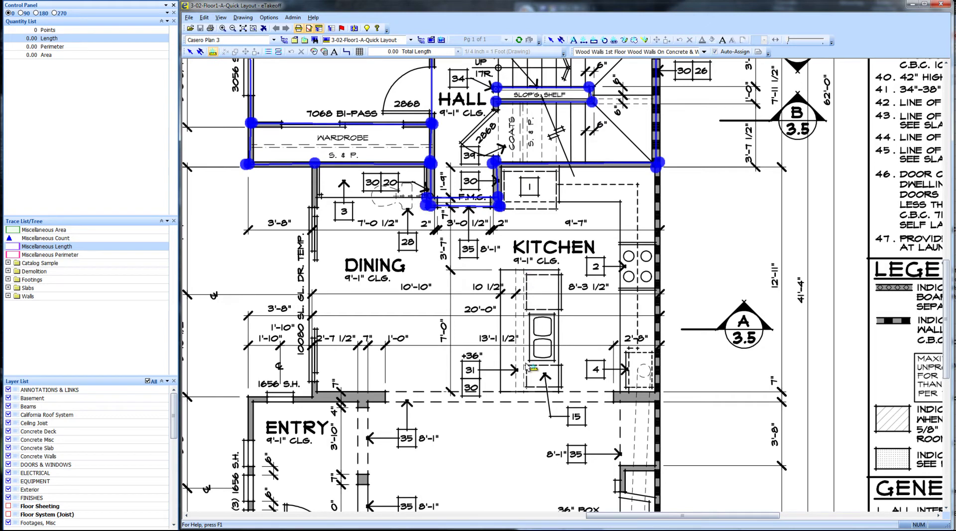
left_click(519, 393)
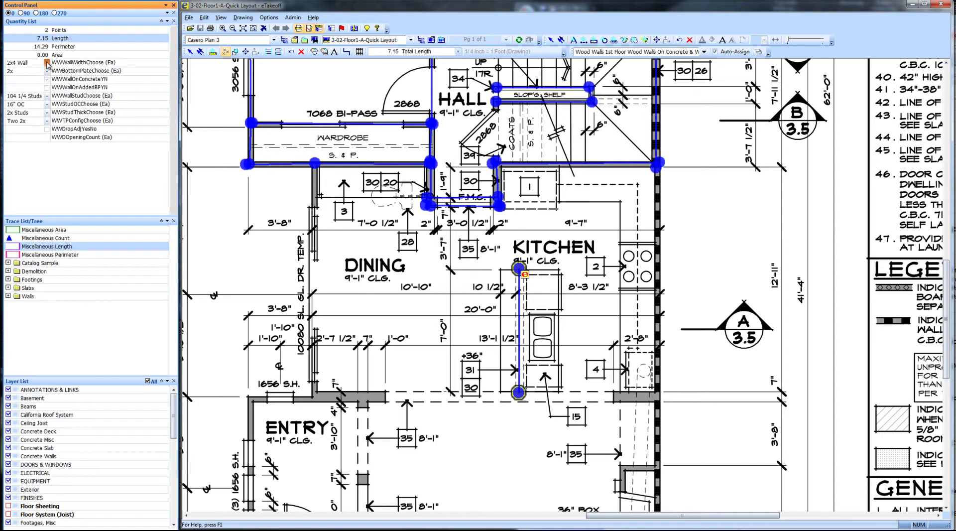
left_click(24, 79)
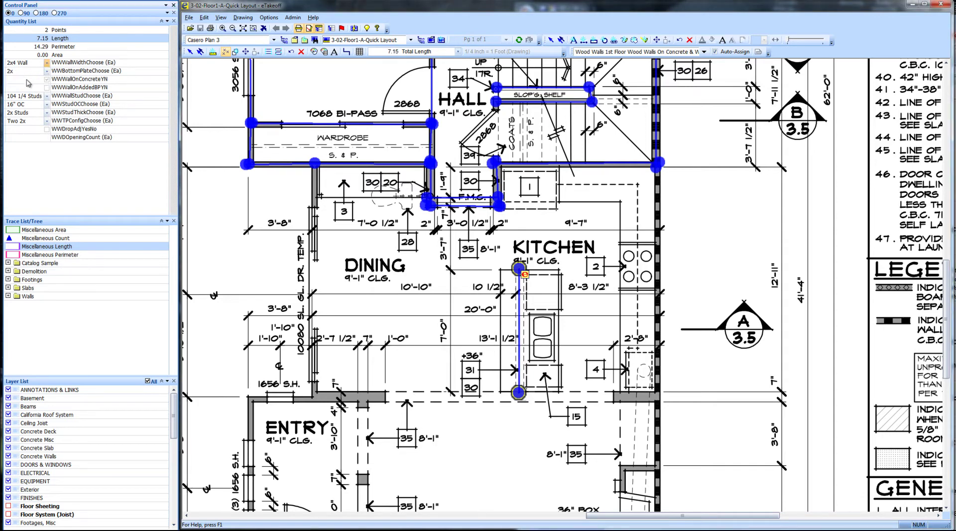
left_click(46, 96)
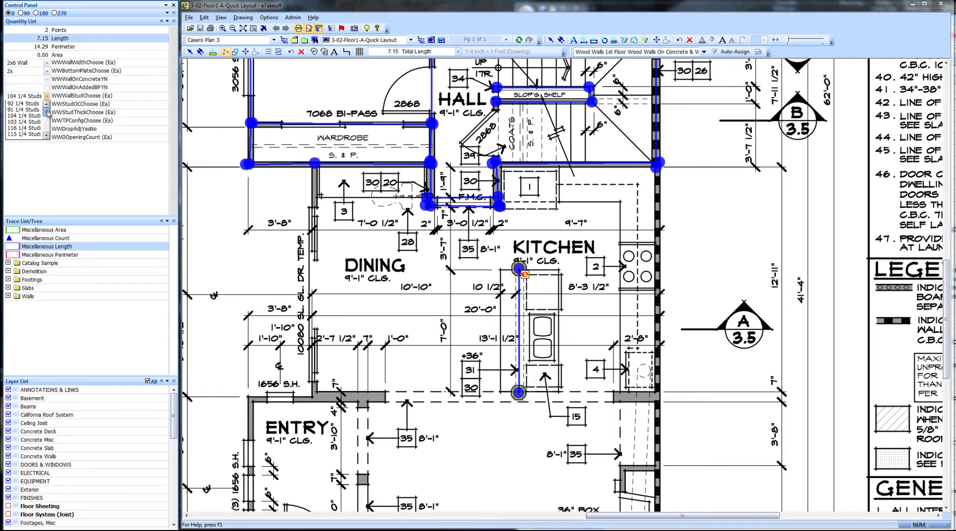
scroll(47, 113, "down", 1)
left_click(24, 122)
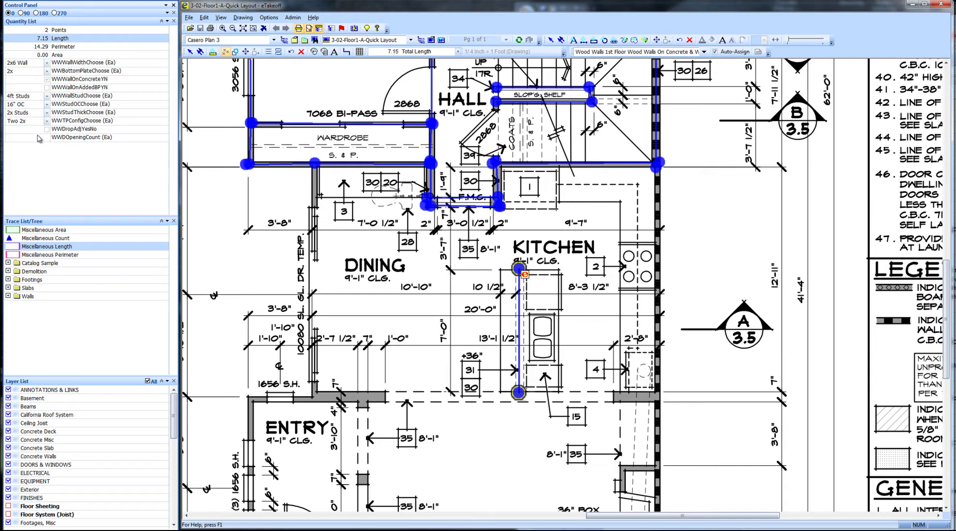
left_click(37, 138)
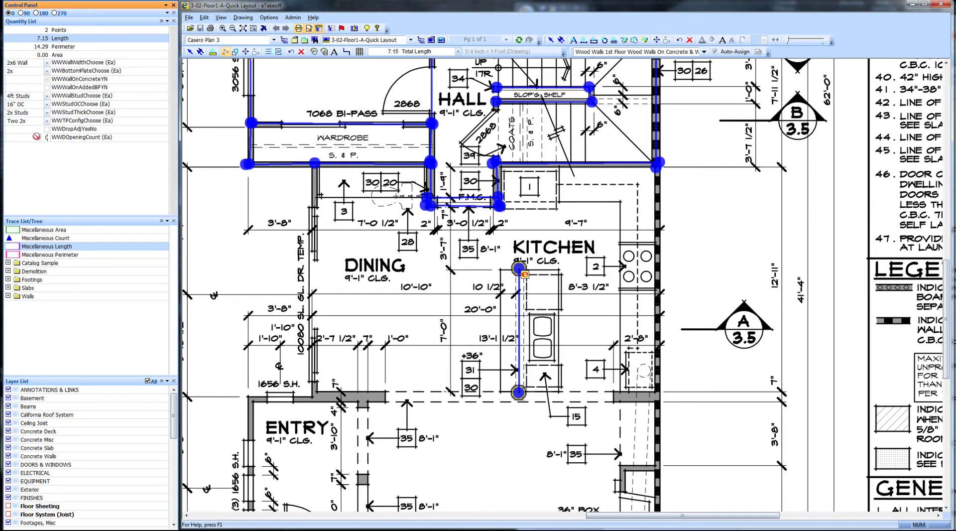
key("Return")
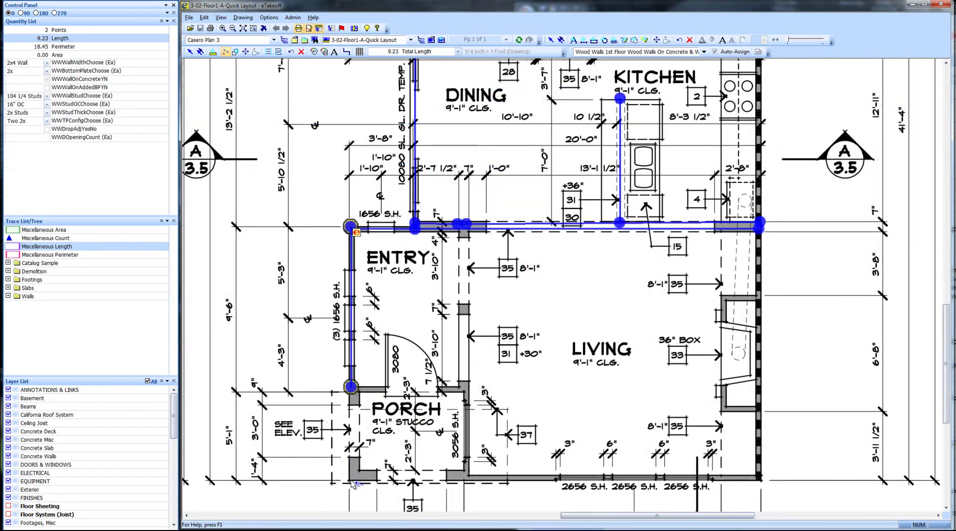
Step: Extend the wall trace down the entry's left wall and along the porch bottom
left_click(352, 479)
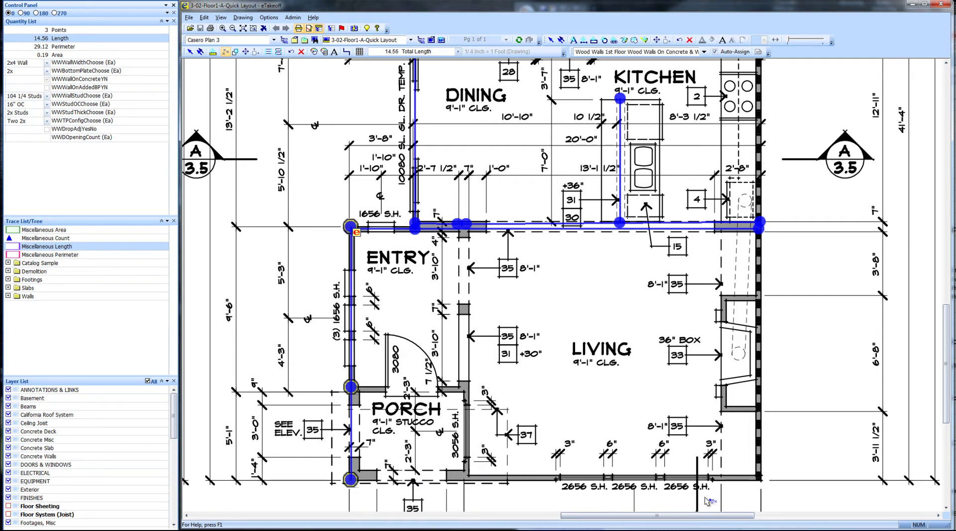
left_click(467, 387)
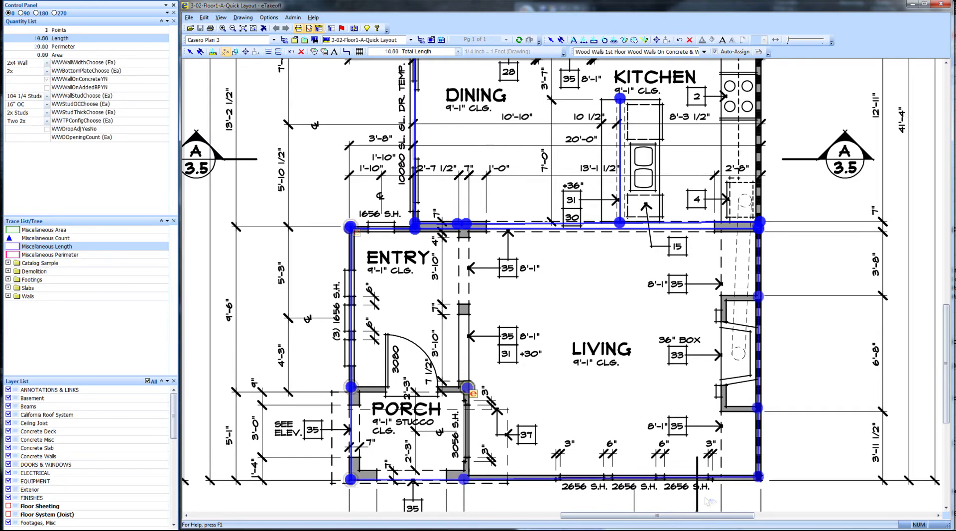
left_click(350, 387)
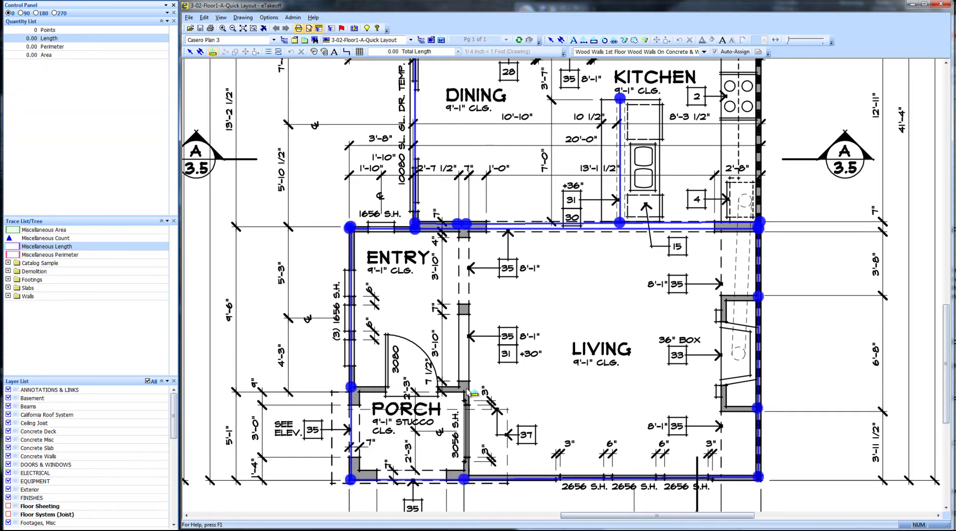
Step: Trace the 17.83 porch wall run around all four sides with 3 openings
left_click(467, 387)
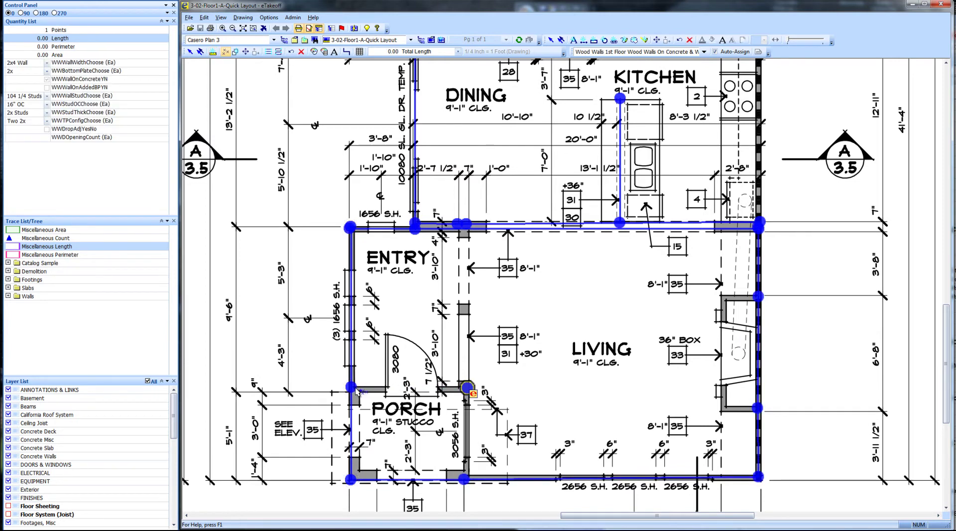
left_click(360, 476)
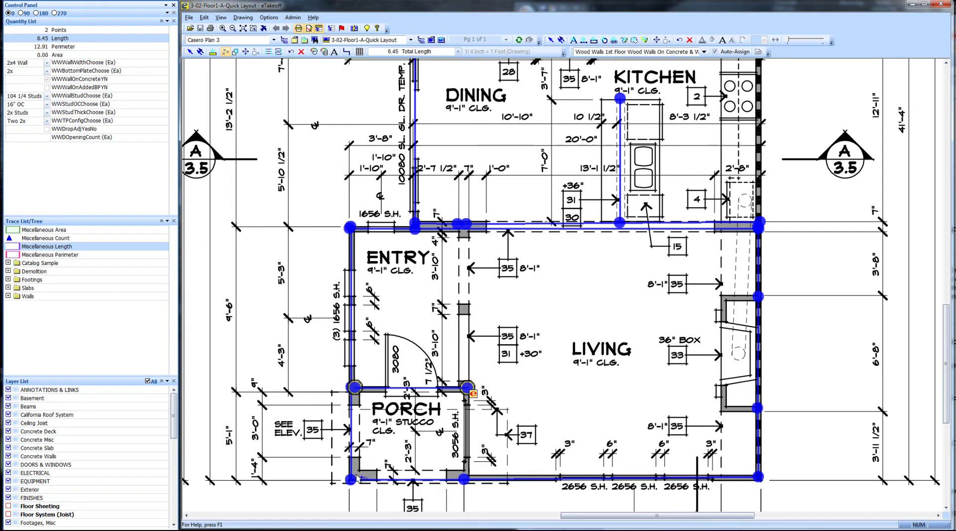
left_click(355, 473)
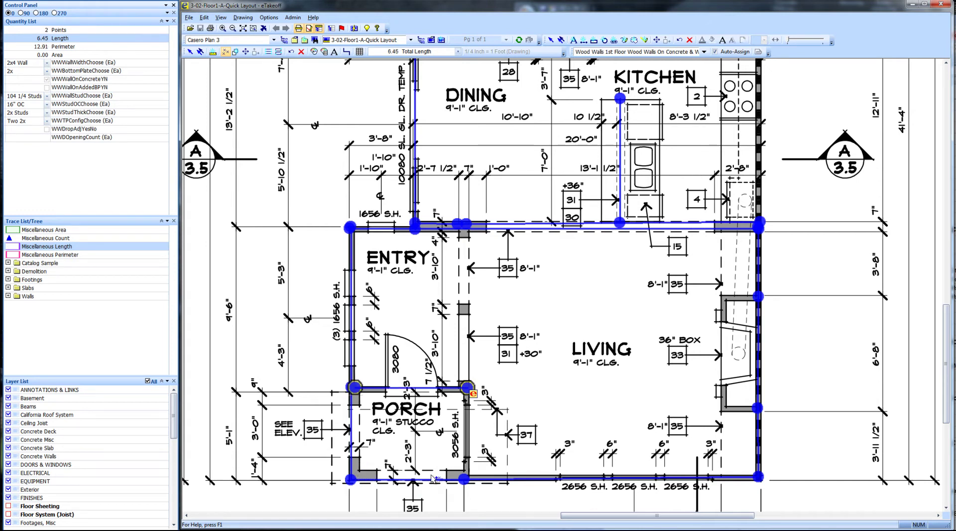
left_click(467, 470)
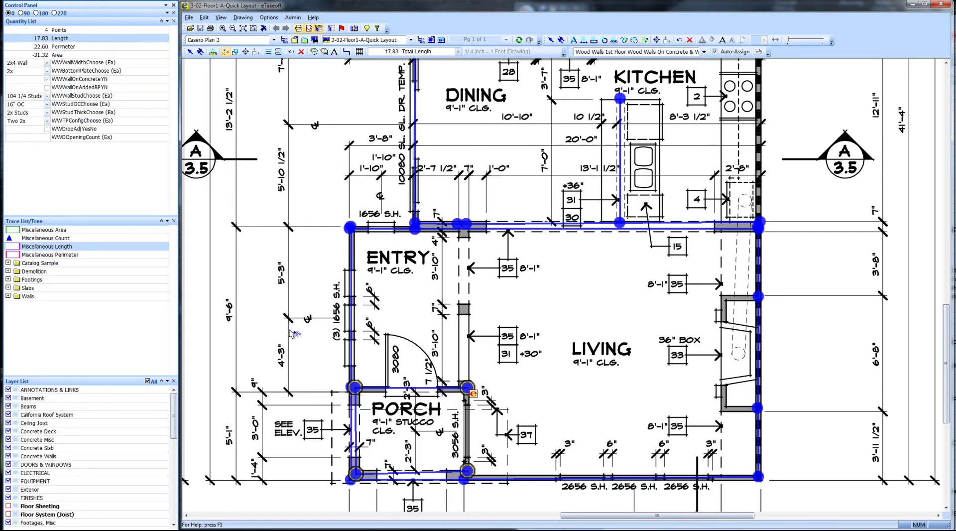
left_click(42, 138)
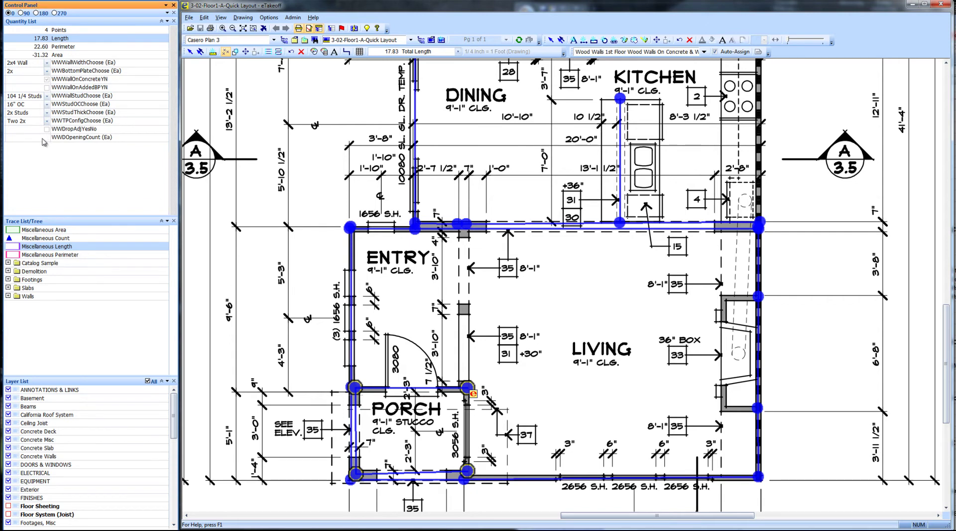
type("3")
key("Return")
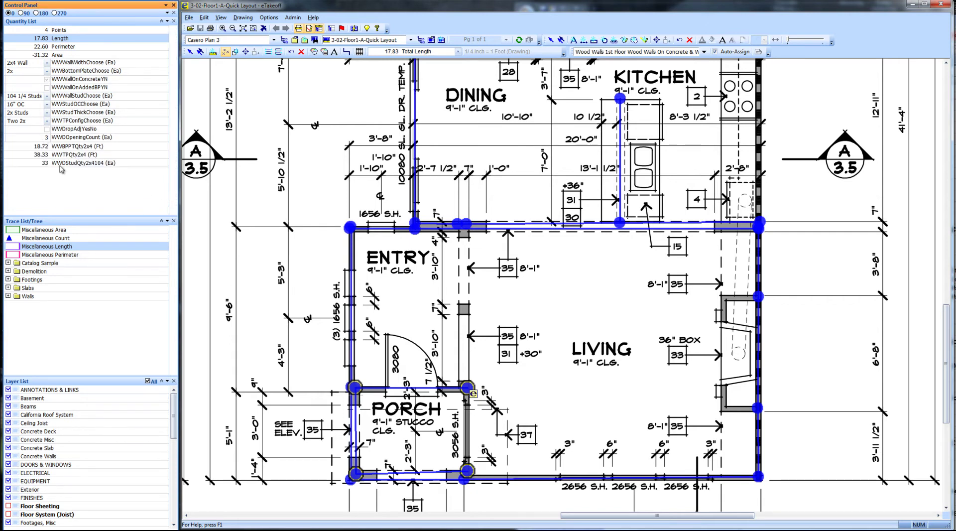
left_click(247, 286)
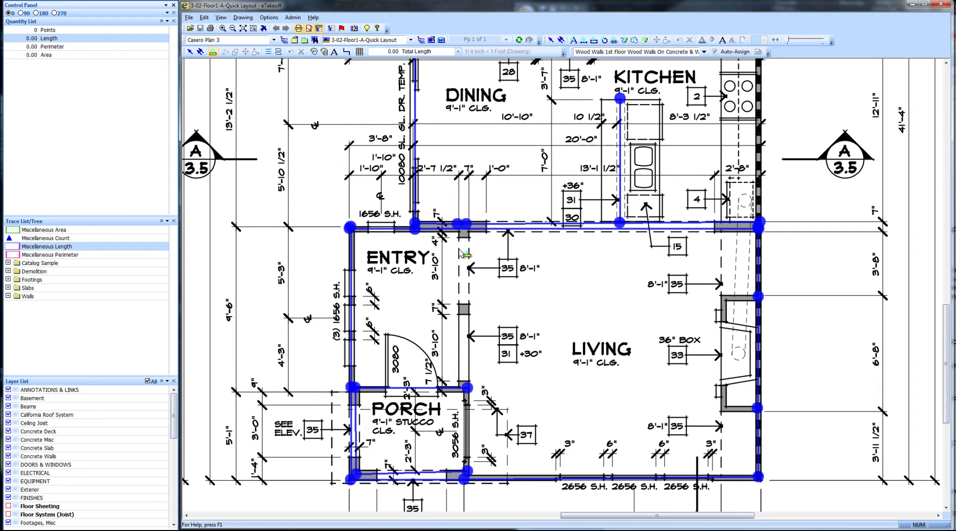
Step: Trace the entry's right wall down to the porch, ending a stray one-point trace
left_click(466, 385)
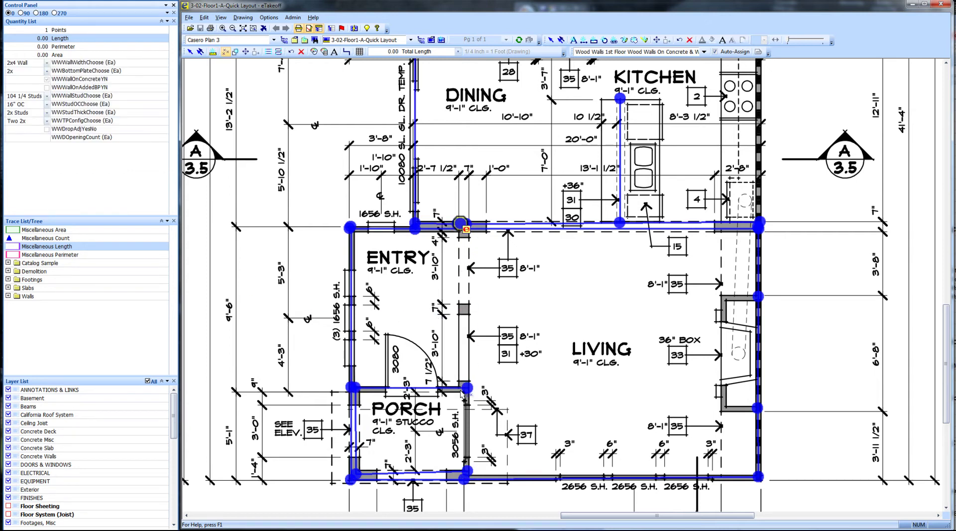
left_click(462, 394)
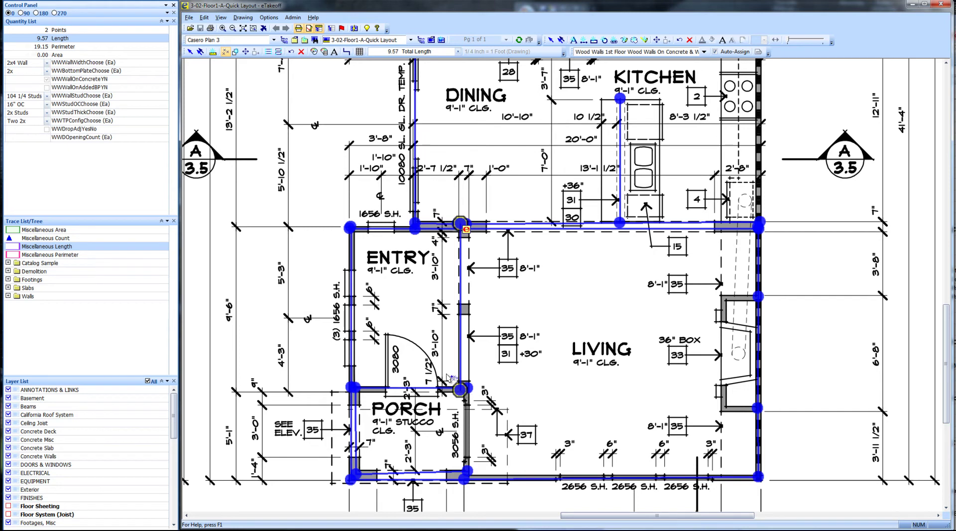
left_click(759, 297)
right_click(758, 297)
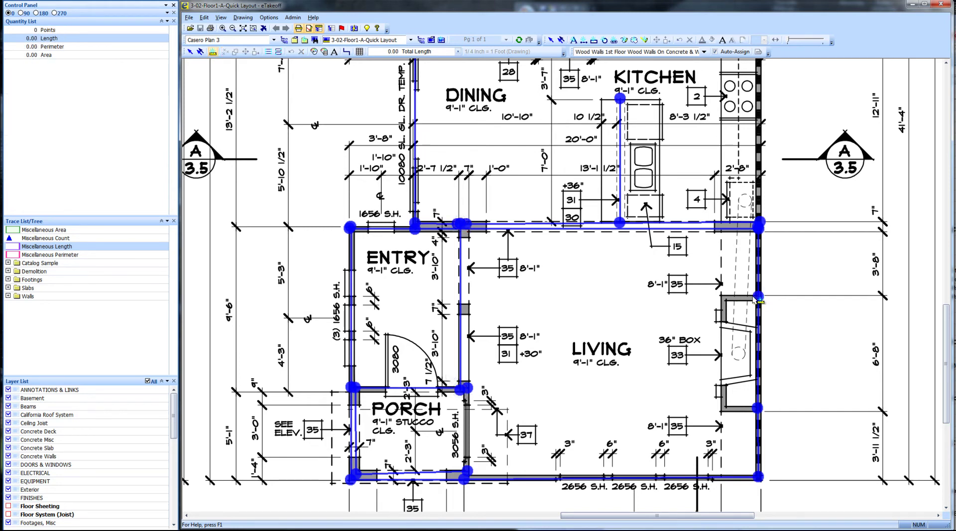
Step: Trace the fireplace bump-out from the living room's right wall inward and down
left_click(758, 297)
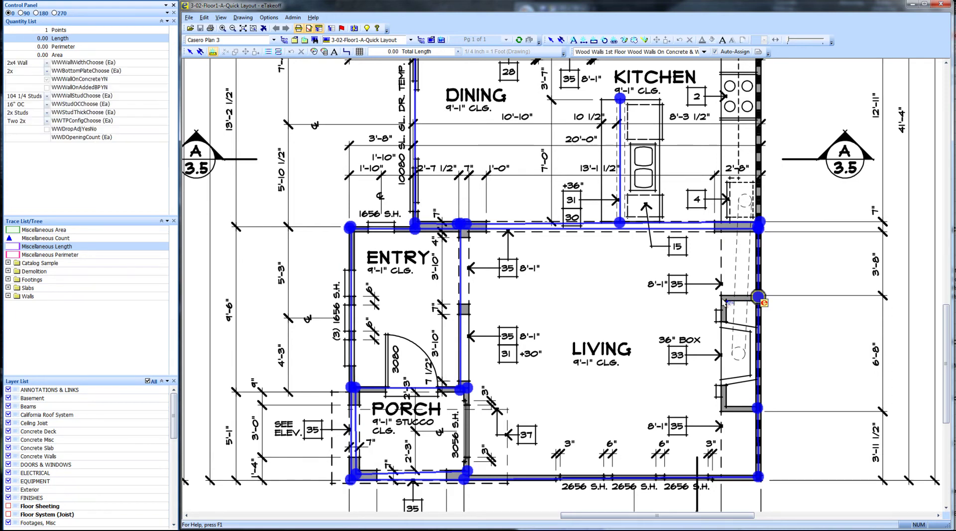
left_click(725, 299)
left_click(725, 413)
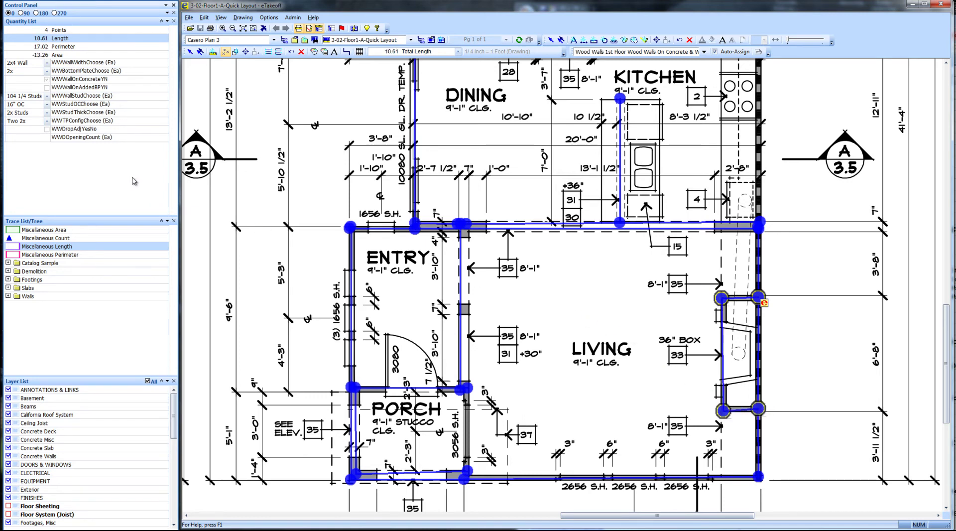
Step: Set WWDOpeningCount to 1 for the bump-out walls
left_click(34, 140)
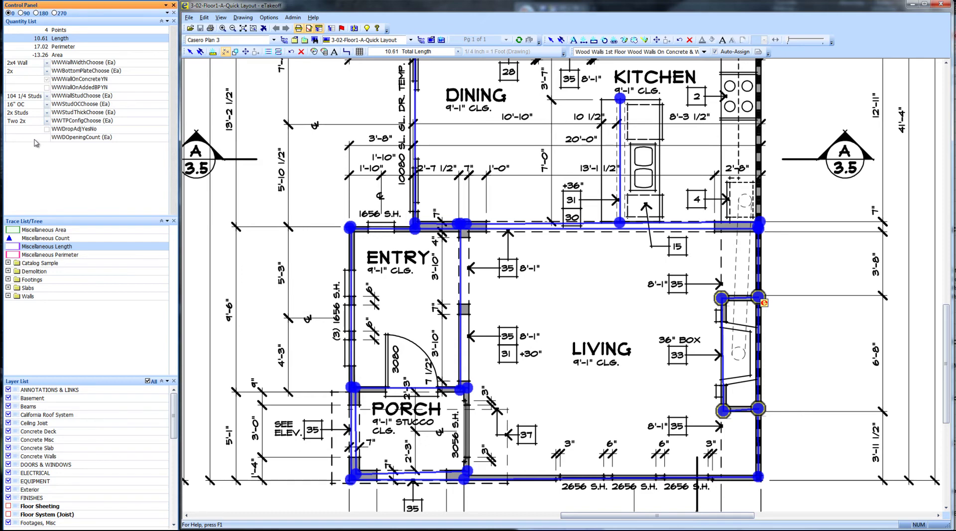
type("1")
key("Return")
scroll(505, 369, "down", 2)
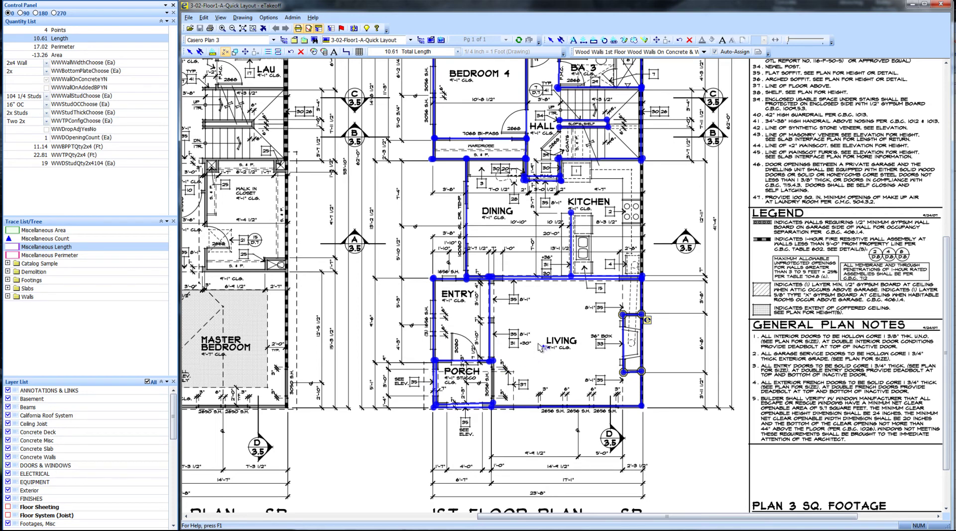
Step: Start a new wall measurement at the porch/entry corner, then switch to the Excel lumber list
key("Escape")
key("Escape")
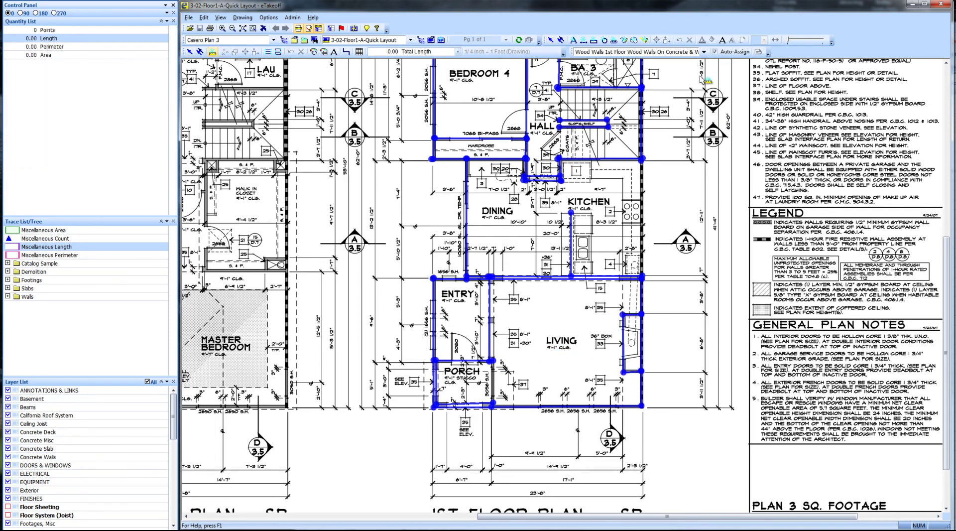
left_click(212, 52)
scroll(520, 383, "up", 3)
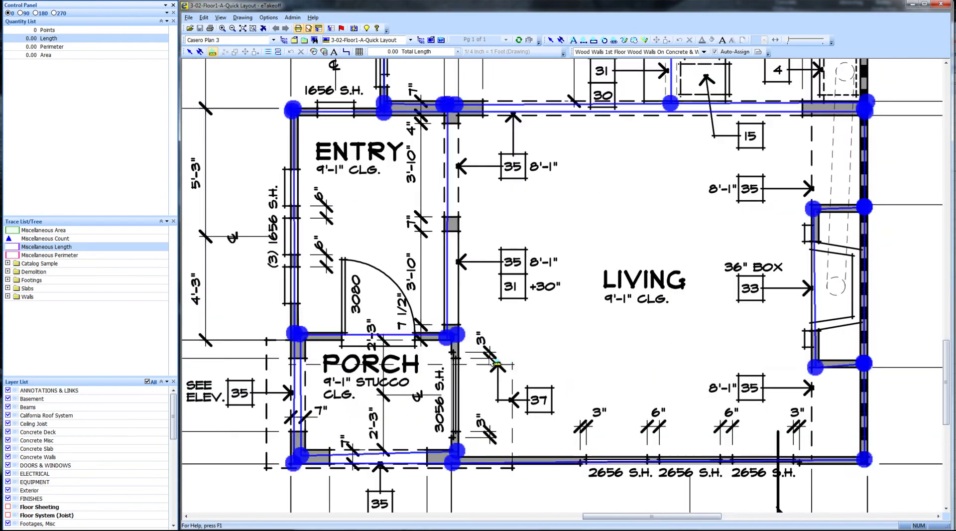
left_click(455, 335)
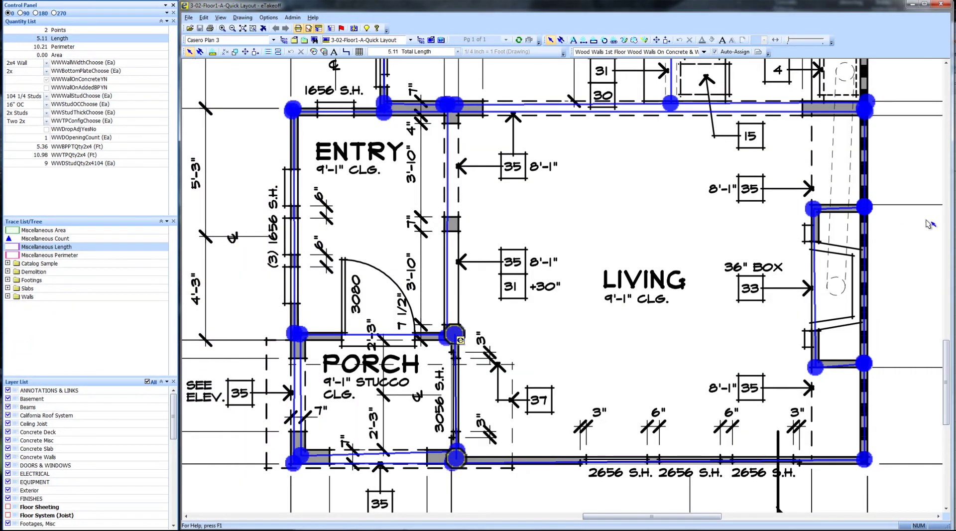
left_click(954, 17)
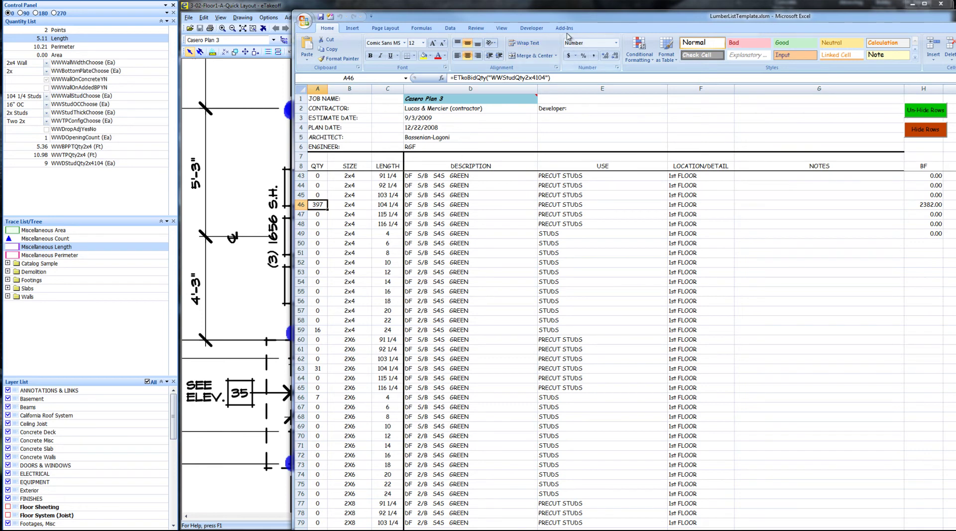
Step: Run Refresh Quantities from eTakeoff from the Add-Ins tab's eTakeoff menu
left_click(565, 28)
left_click(319, 39)
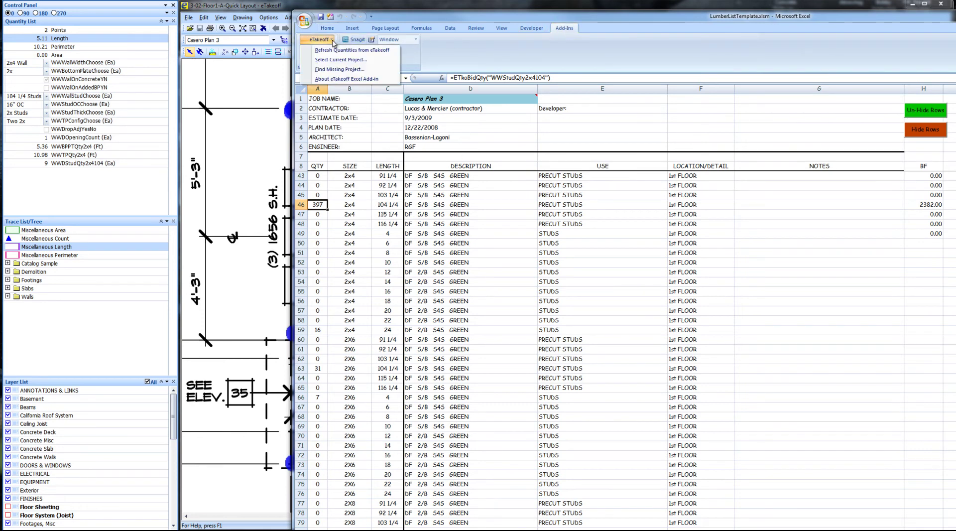
left_click(333, 51)
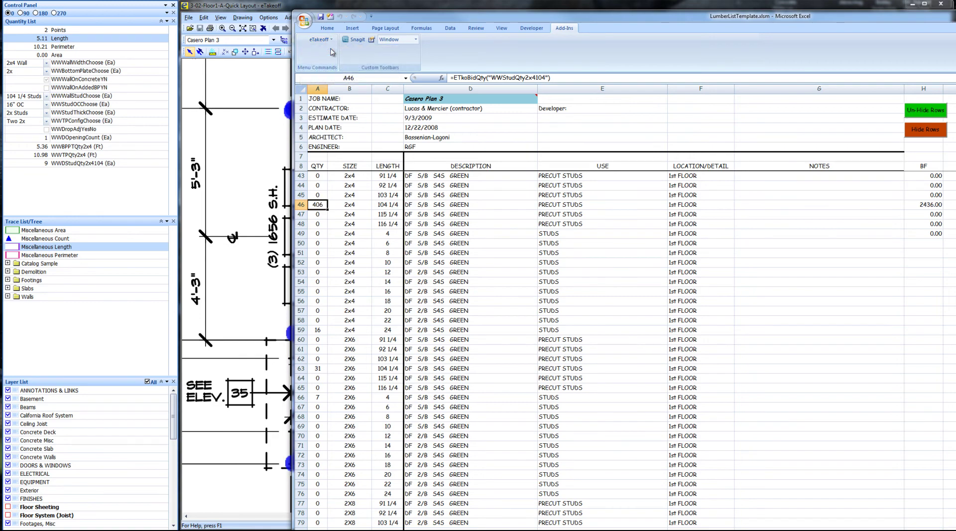